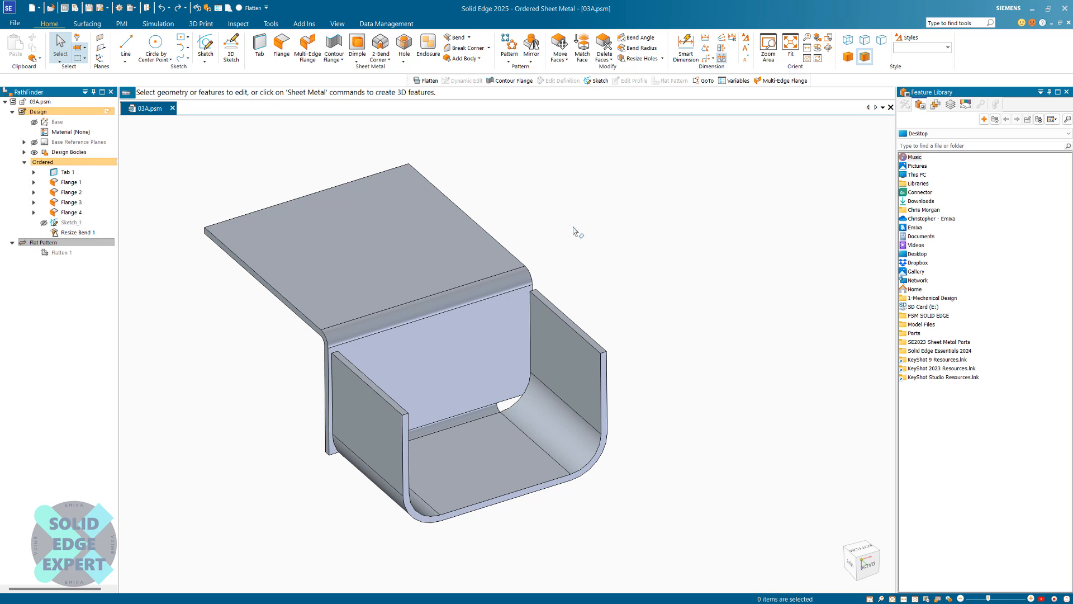
- Collapse the Feature Library pane to give the sheet metal model more room
middle_drag(573, 235, 475, 231)
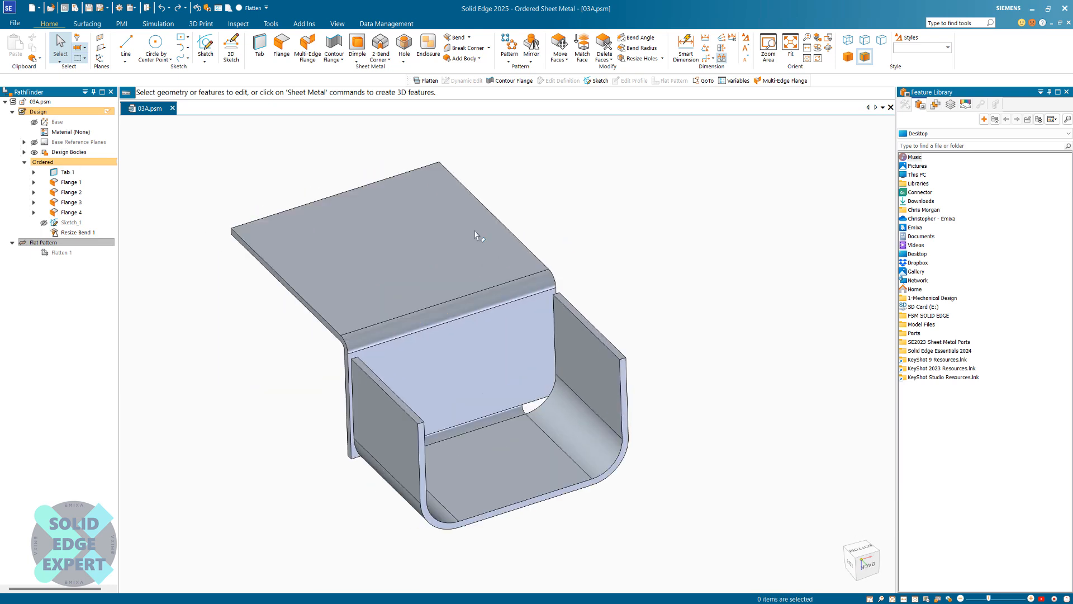
scroll(560, 237, down, 1)
scroll(522, 230, up, 1)
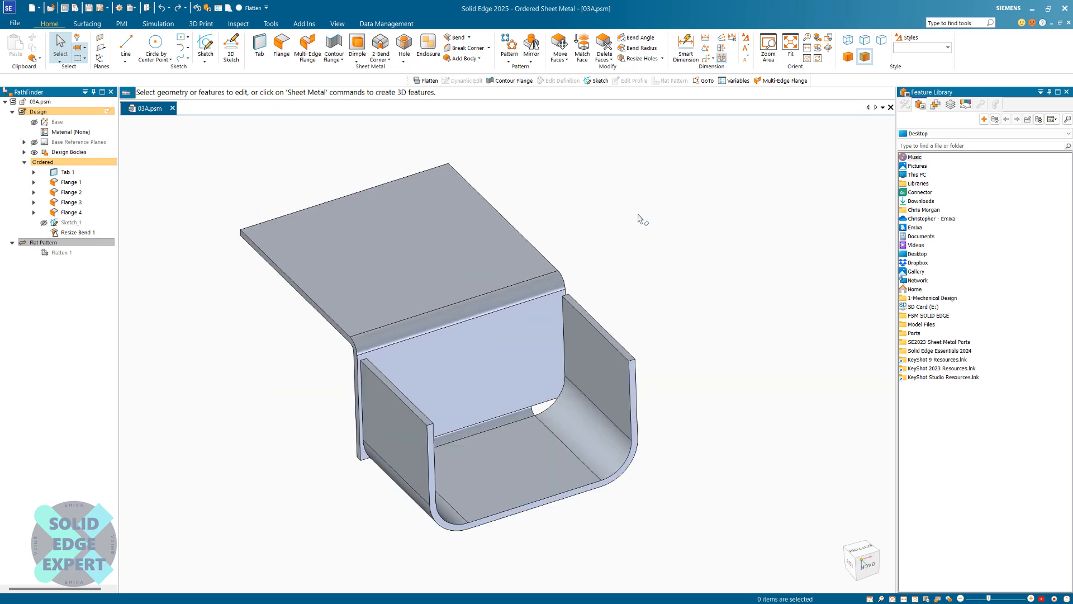
middle_drag(639, 217, 618, 250)
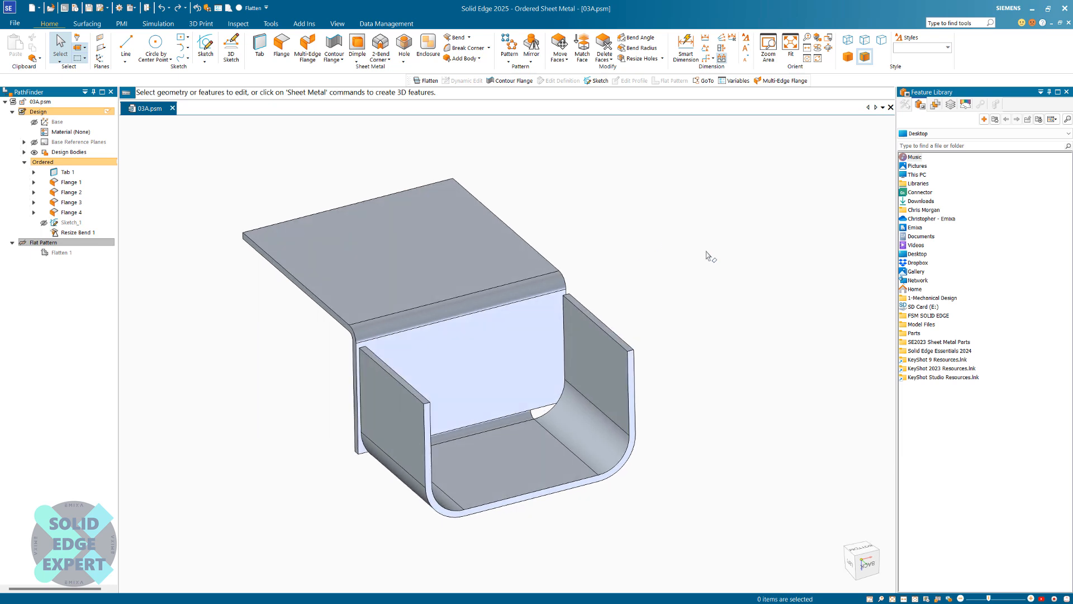
click(1049, 91)
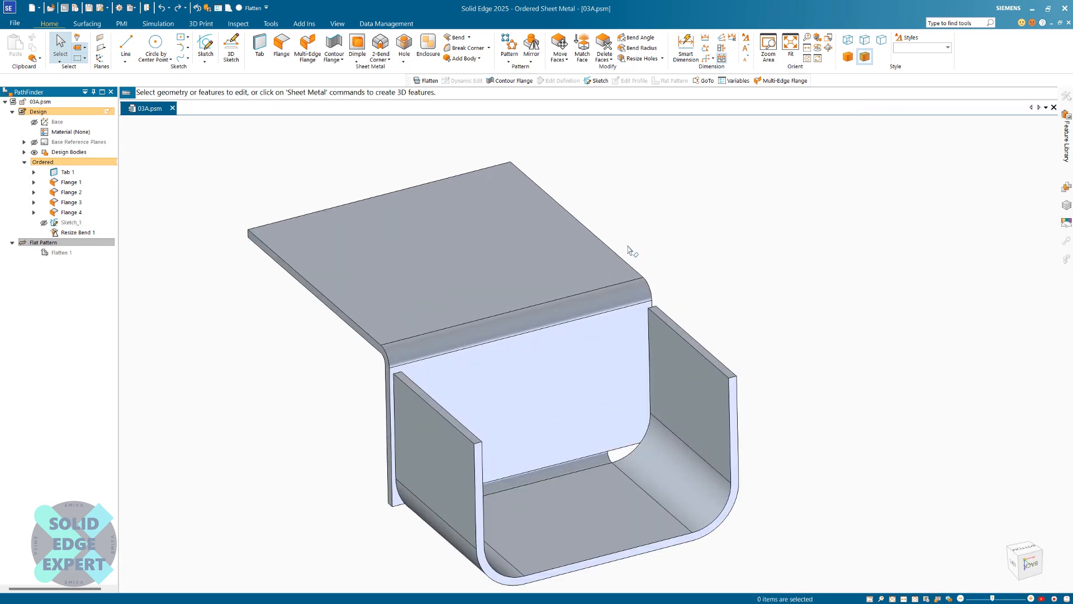
scroll(652, 343, down, 2)
scroll(673, 326, down, 1)
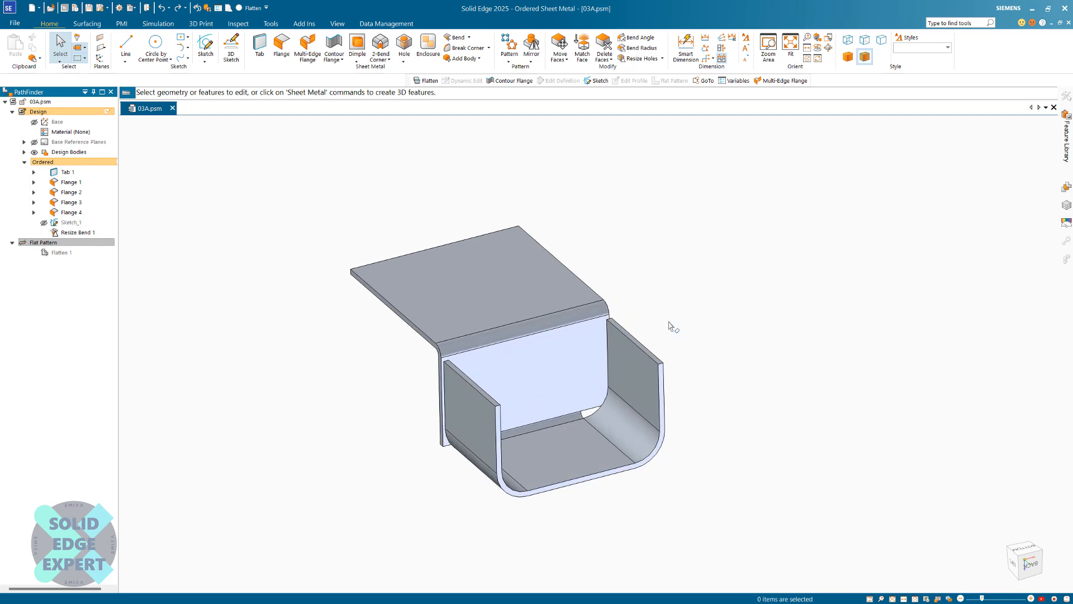
- Display the part's flat pattern with its overall cut sizes, and return to the ordered model
right_click(60, 255)
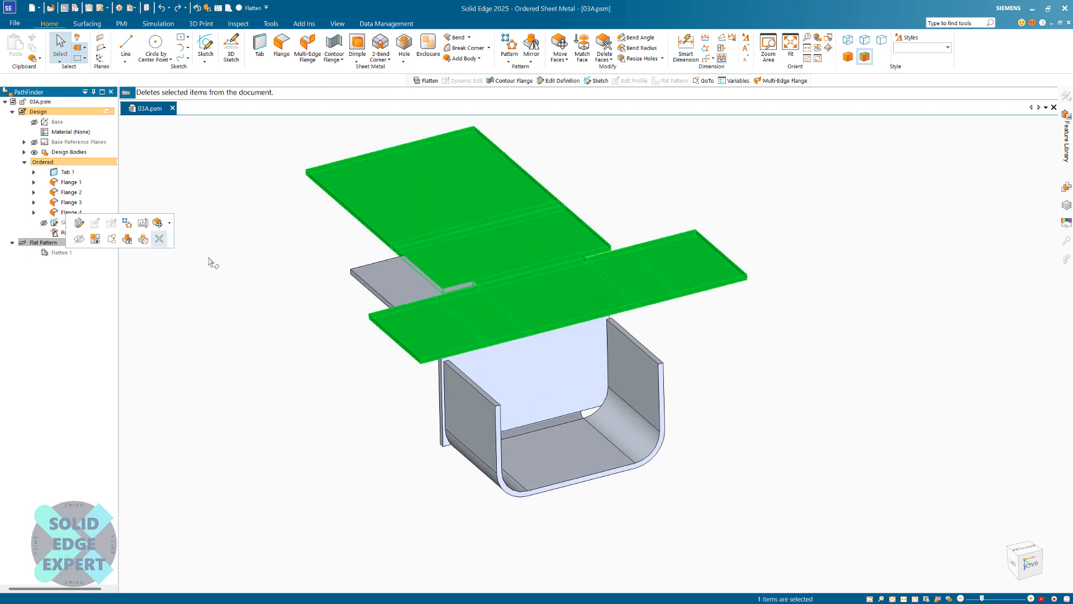
click(271, 24)
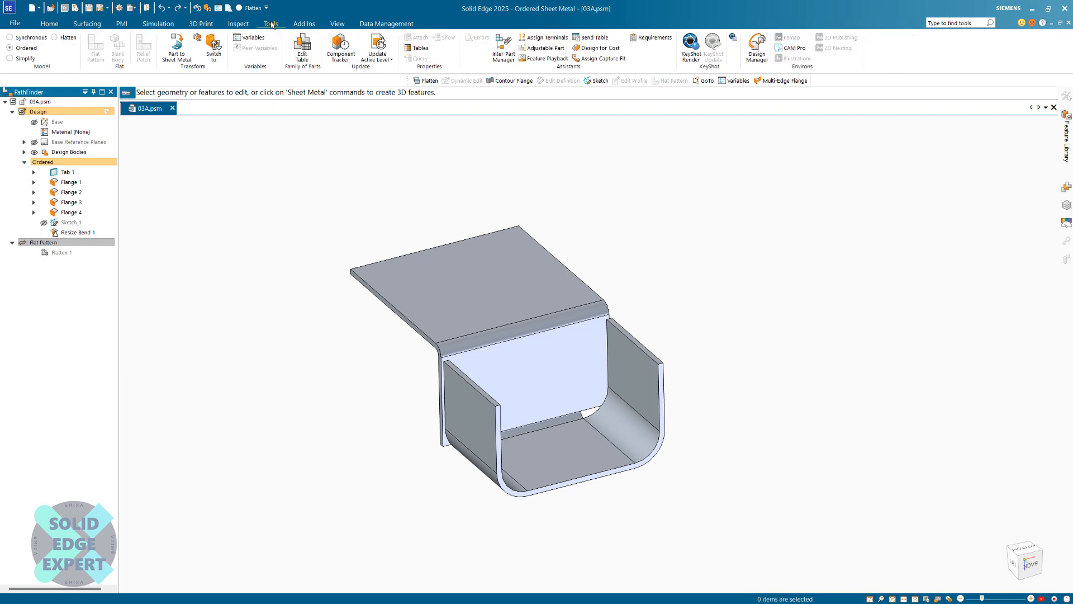
click(71, 41)
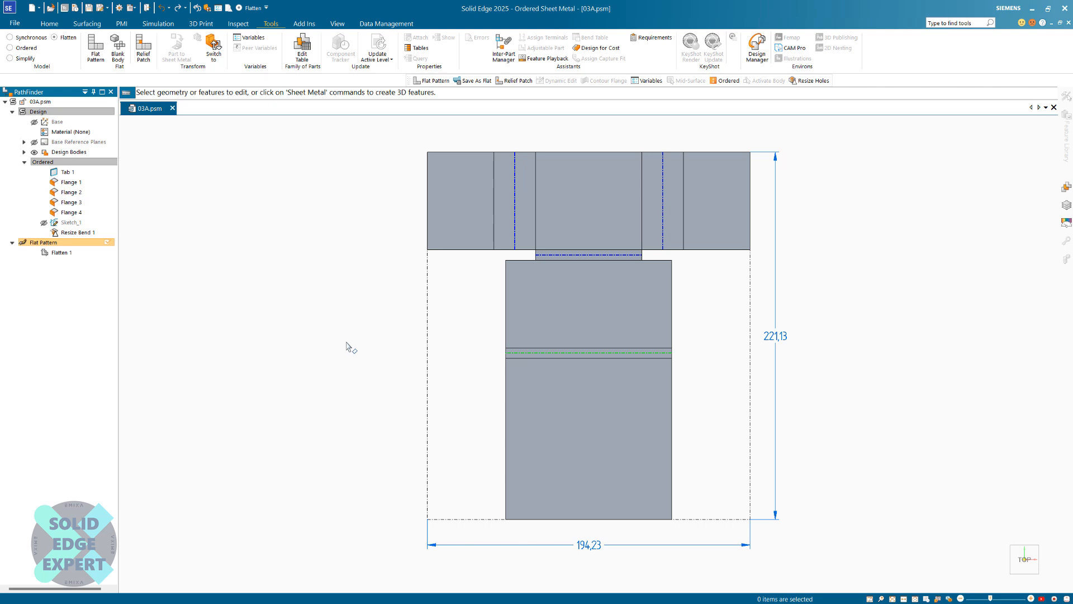
click(71, 164)
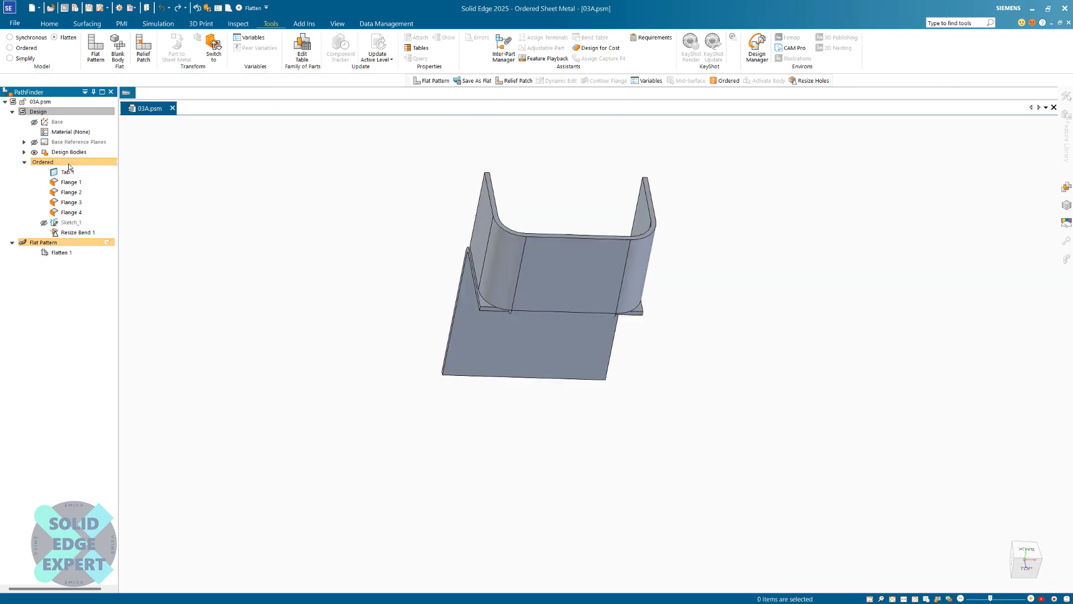
scroll(690, 382, up, 3)
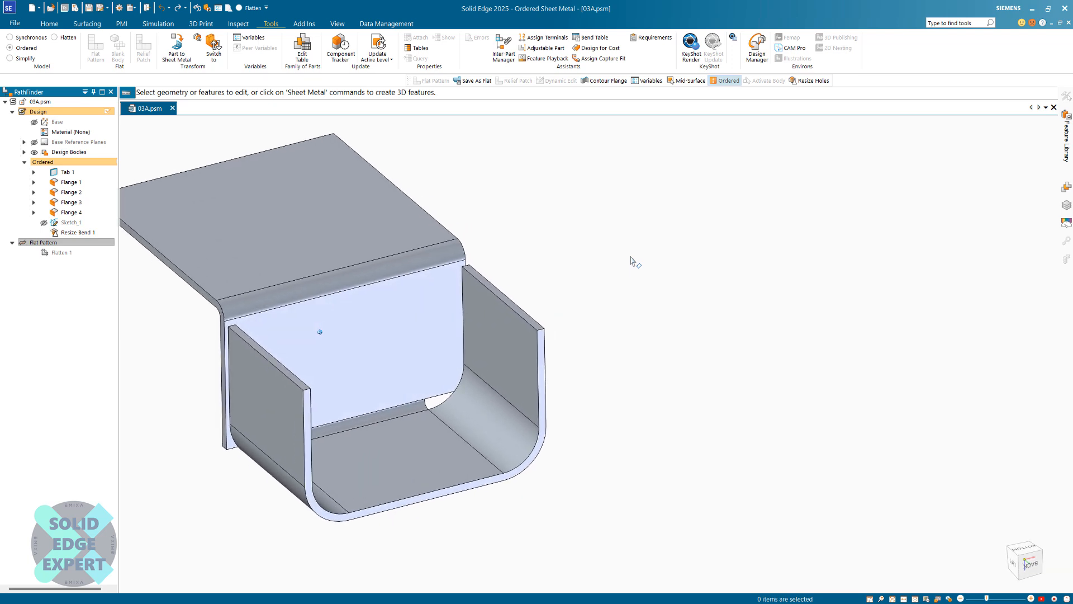
- Open the Variable Table, arrange its variables by feature structure and make the window taller
right_click(661, 251)
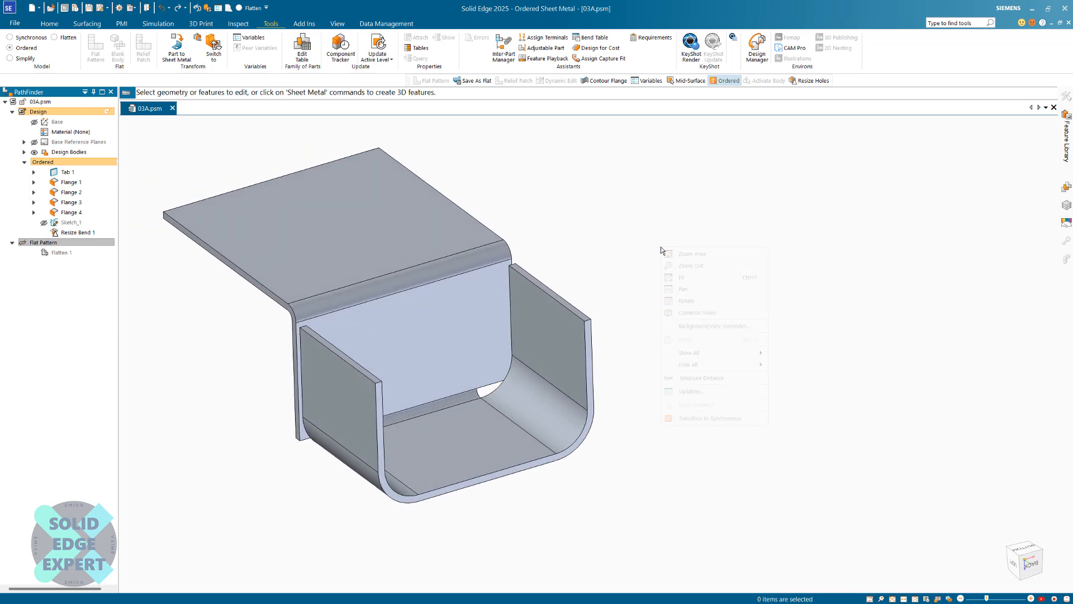
click(695, 391)
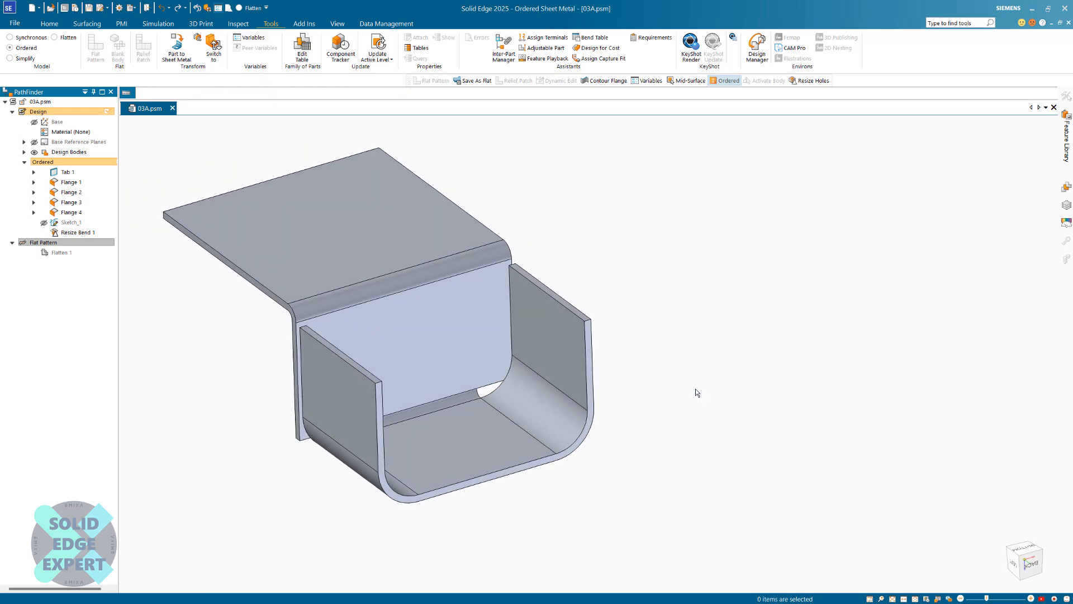
click(743, 155)
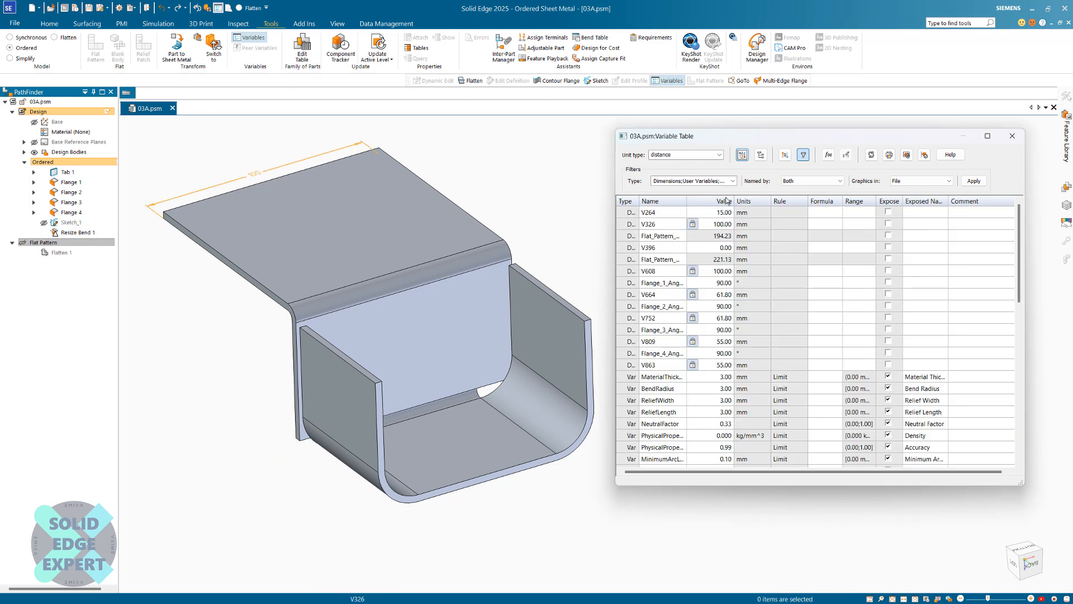
click(761, 155)
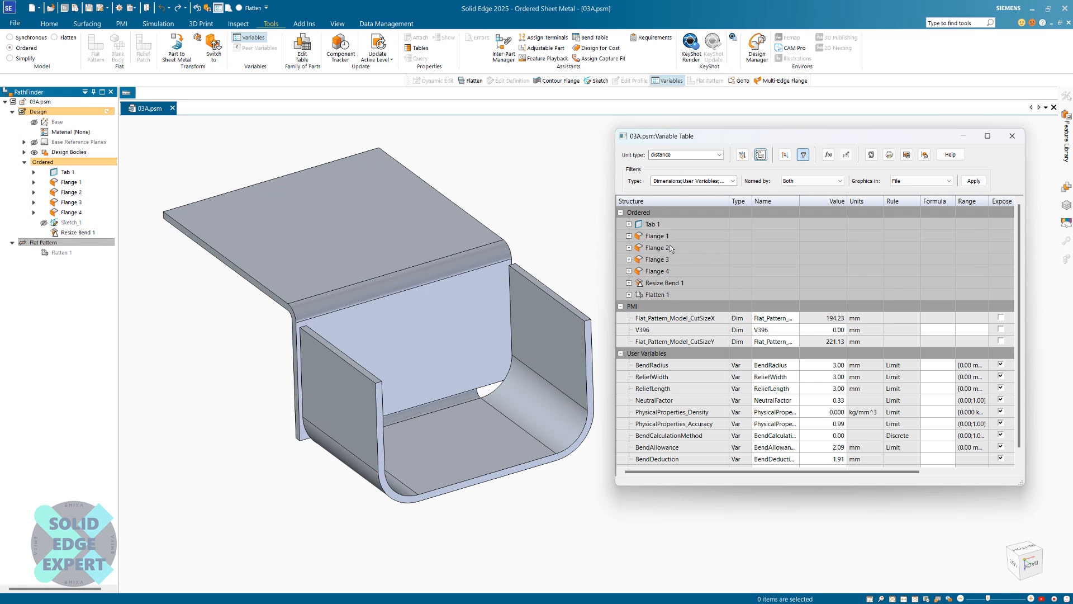
scroll(773, 422, down, 1)
scroll(774, 422, up, 1)
drag(1015, 483, 1020, 524)
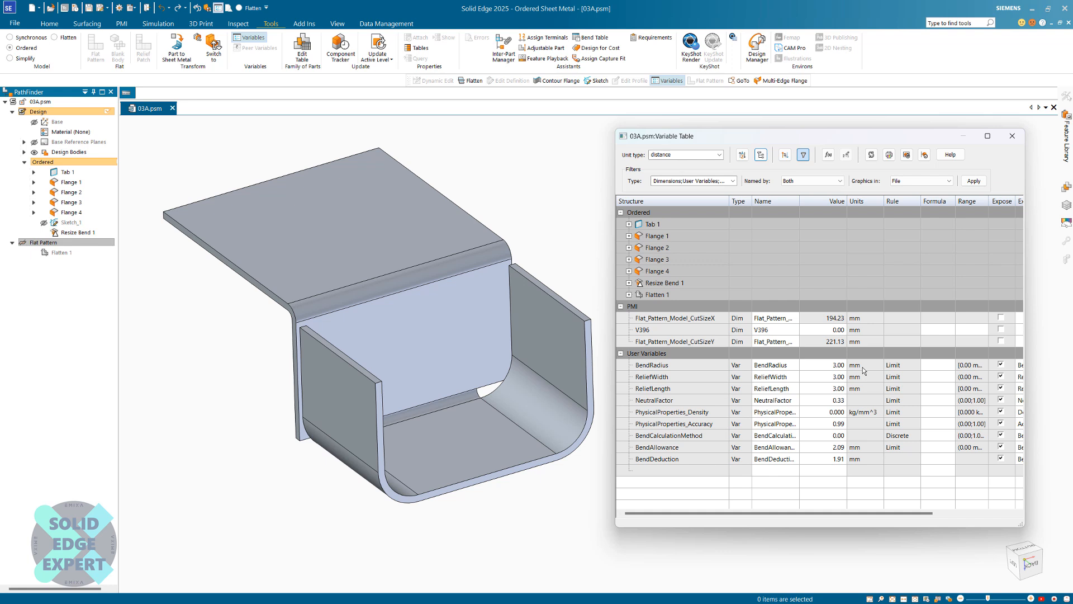
- Set the NeutralFactor variable to 0.5 and update the flat pattern
click(823, 404)
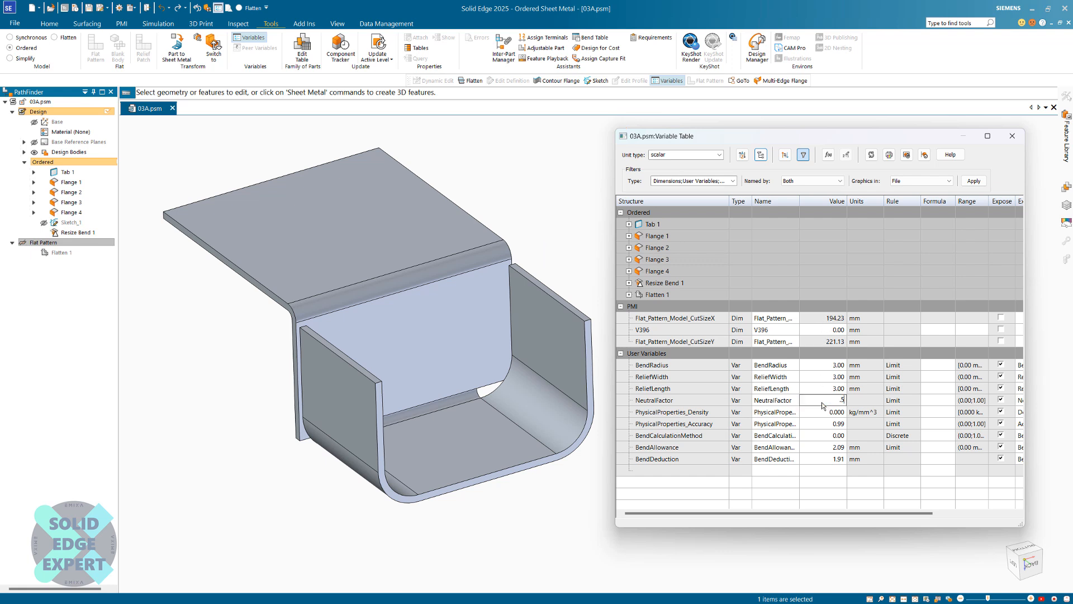
key(Return)
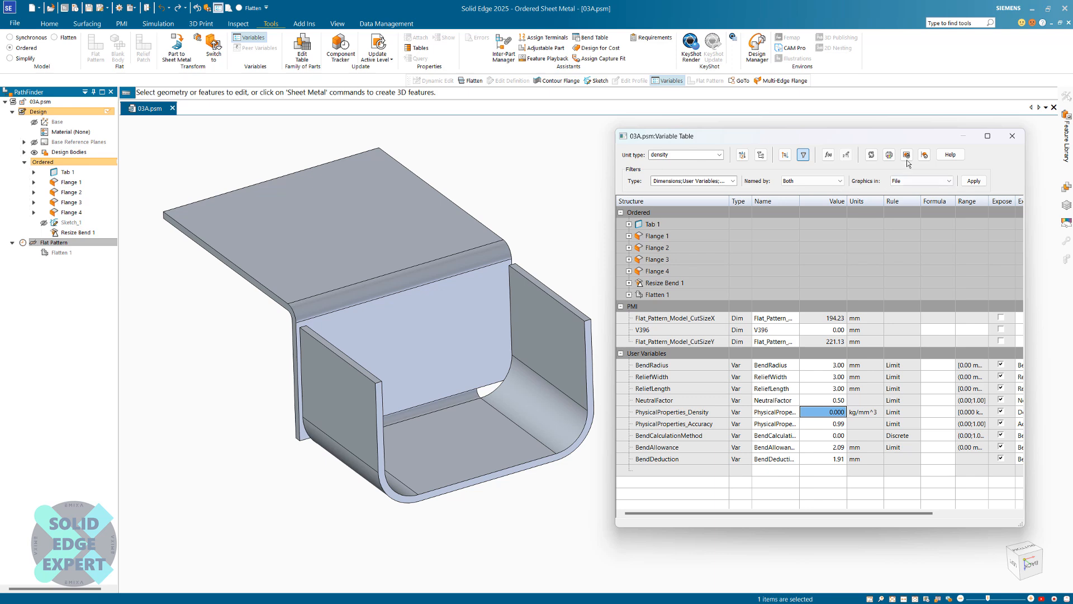
click(906, 158)
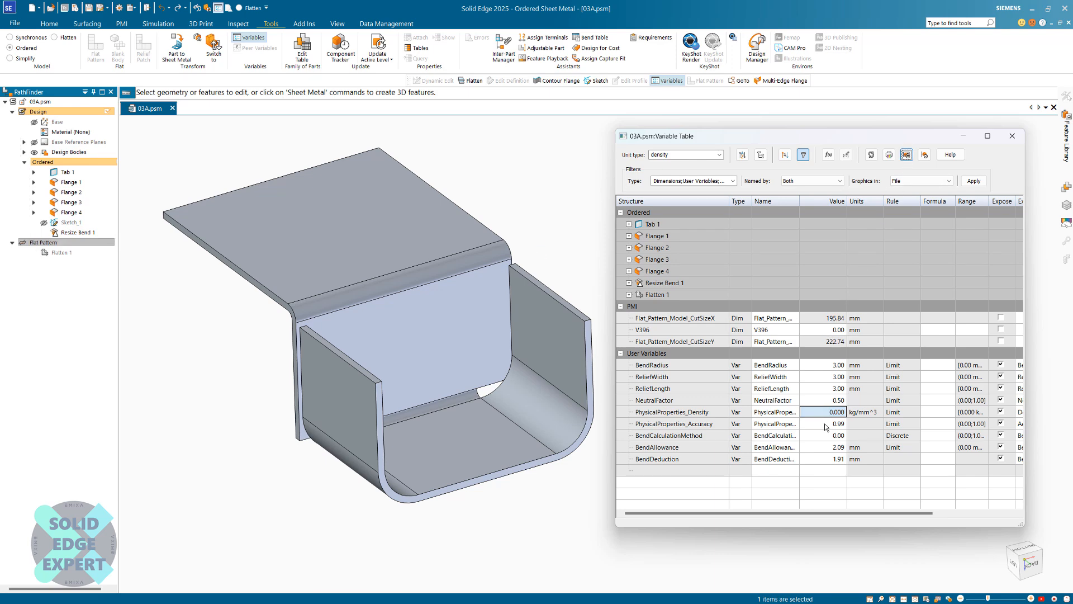
- Set the NeutralFactor variable to 0.78 and update the flat pattern
click(822, 401)
click(906, 157)
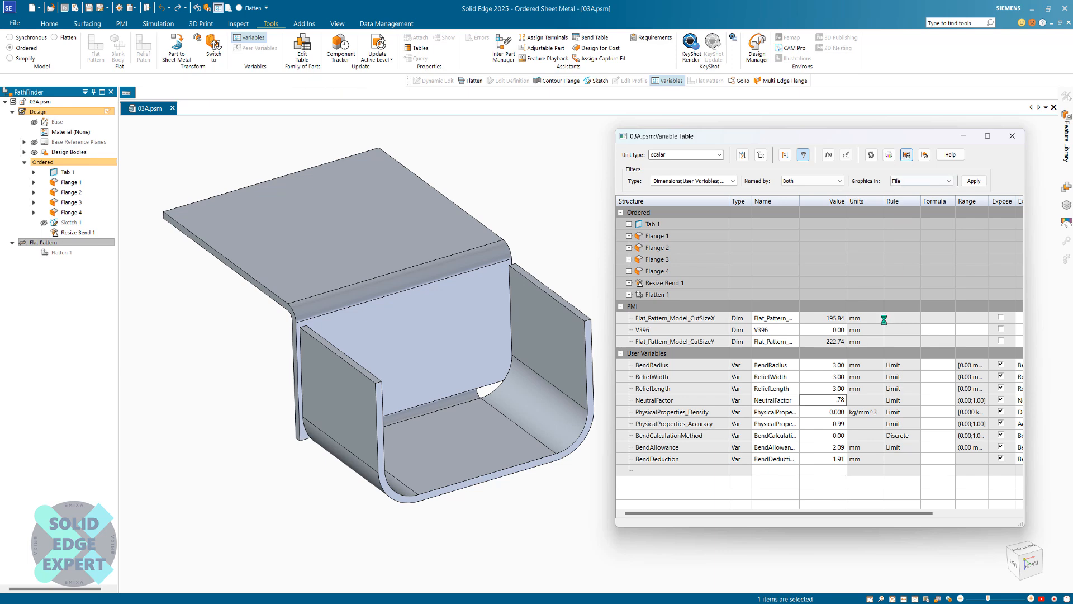
click(906, 155)
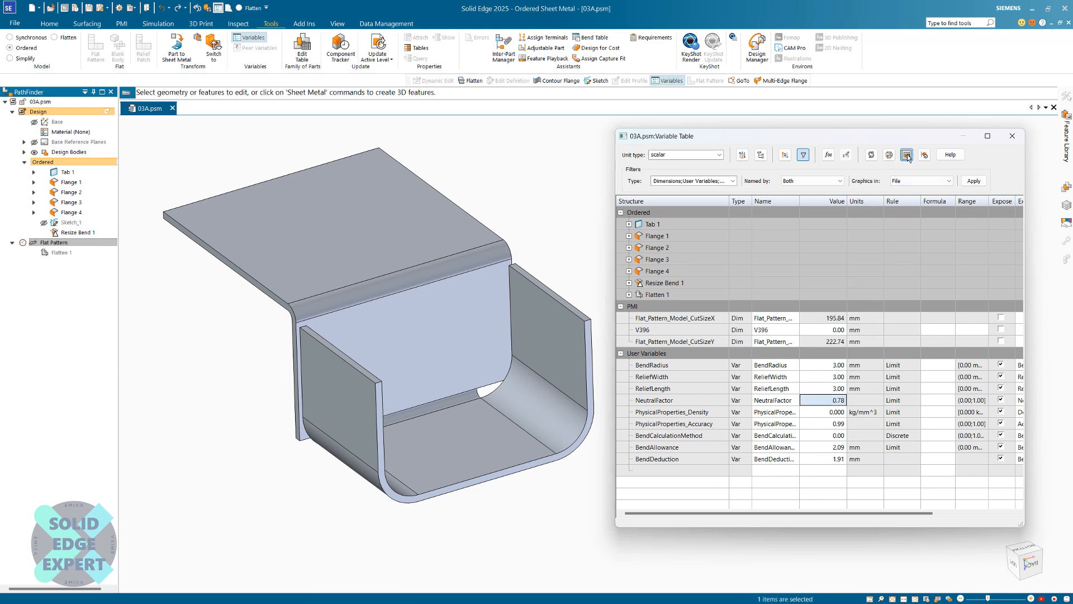
- Set the NeutralFactor variable to 0.72 and update the flat pattern
click(833, 401)
text(.7)
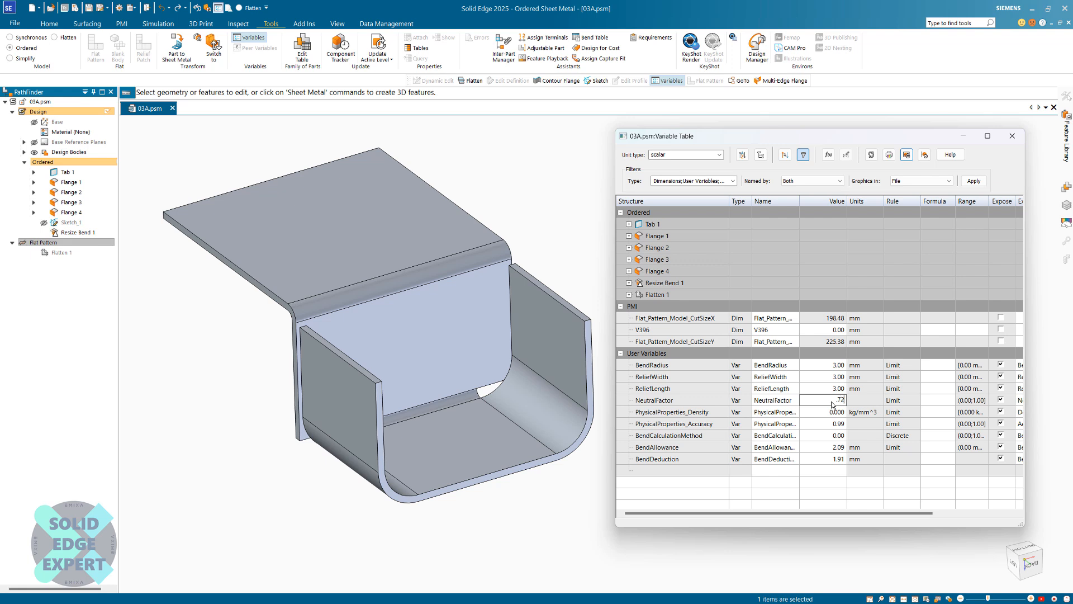
text(2)
key(Return)
click(906, 155)
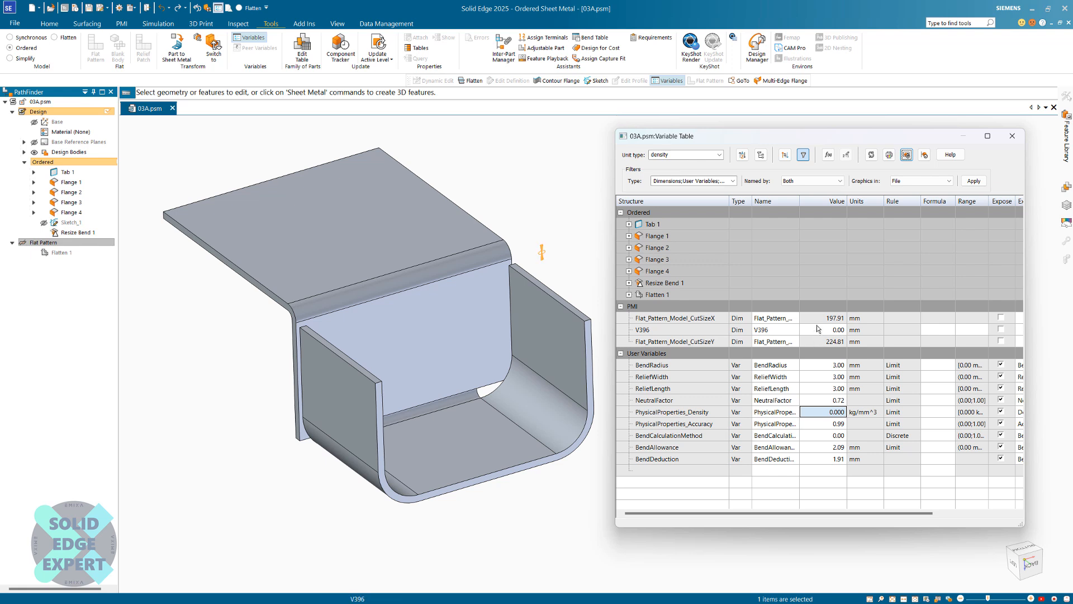
- Set the NeutralFactor variable to 1 and update the flat pattern
click(828, 400)
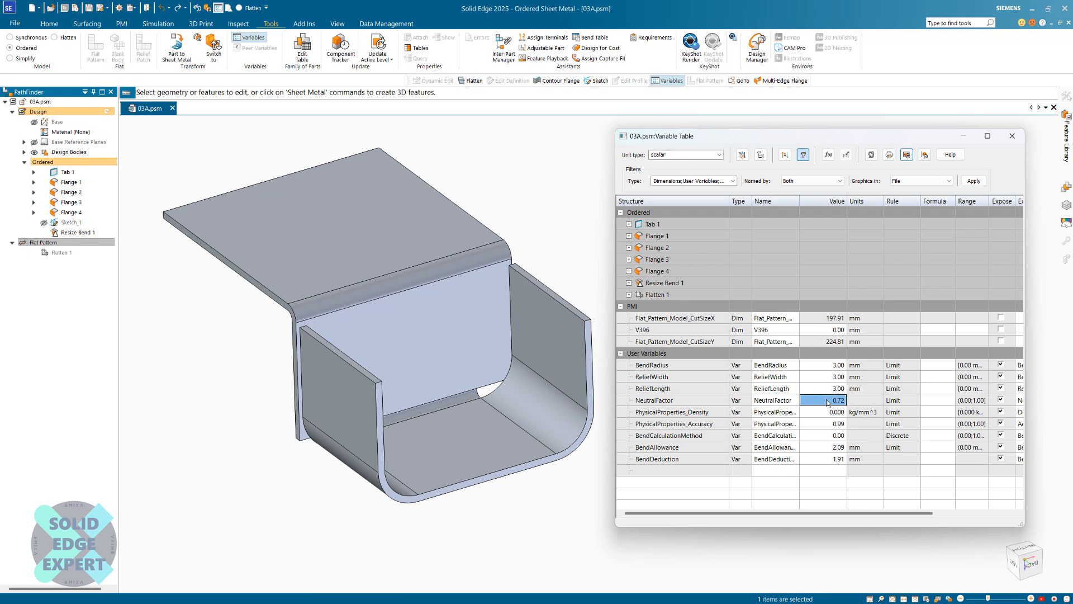
text(1)
key(Return)
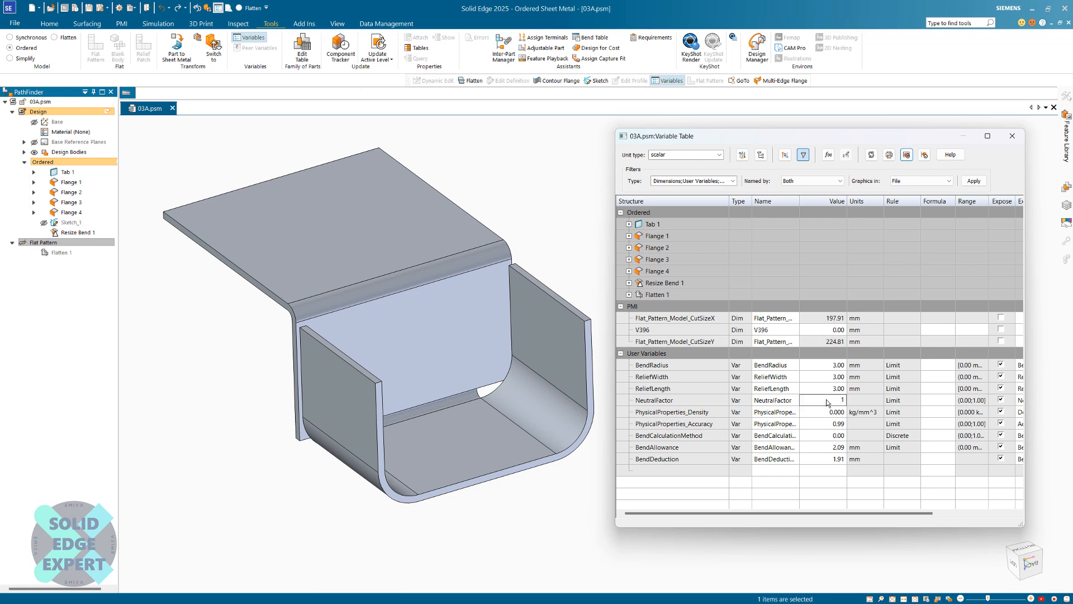
click(906, 155)
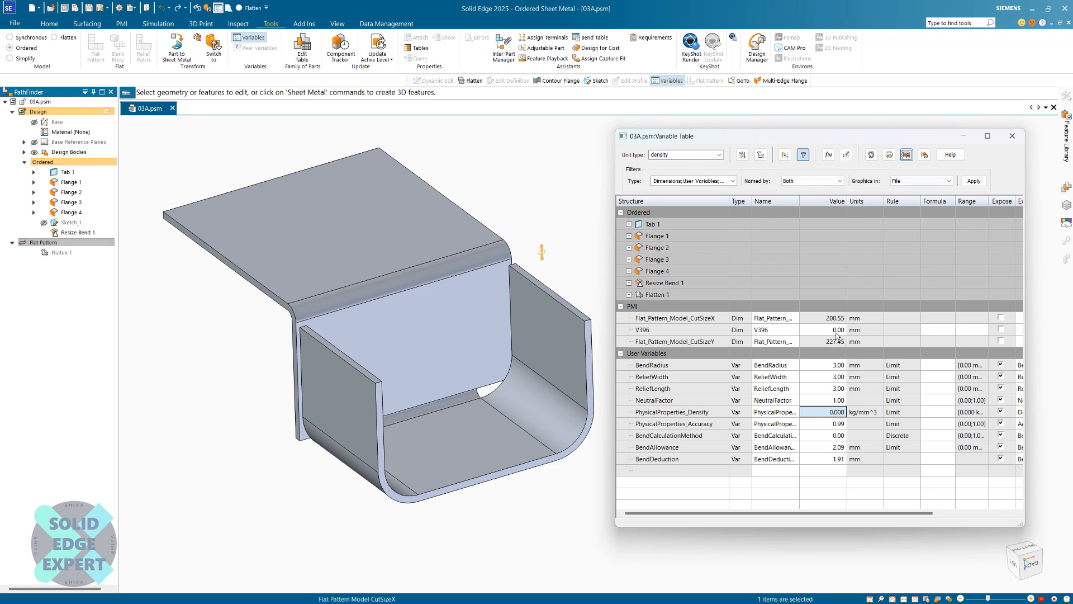
- Set the NeutralFactor variable to 0.33
click(827, 401)
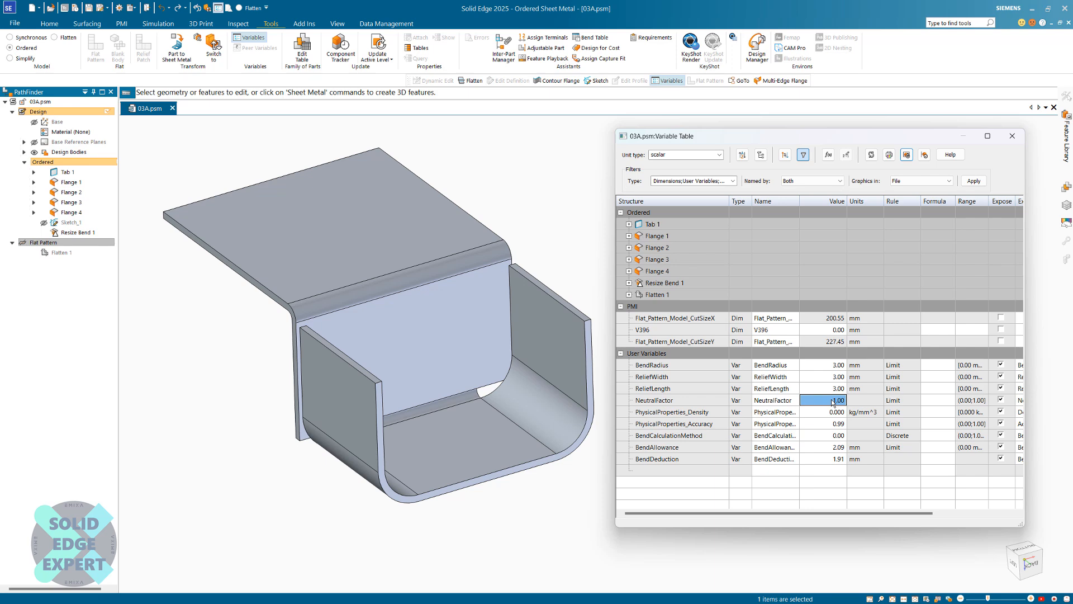
text(0.33)
key(Return)
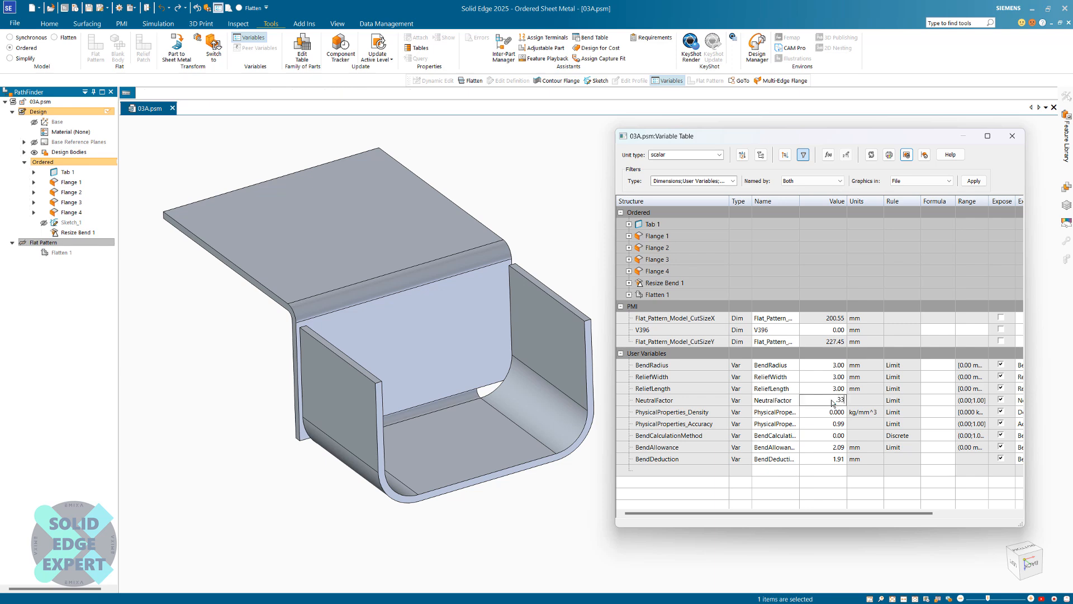
- Set the NeutralFactor variable to 0.40, update the flat pattern and close the Variable Table
click(832, 401)
text(0.40)
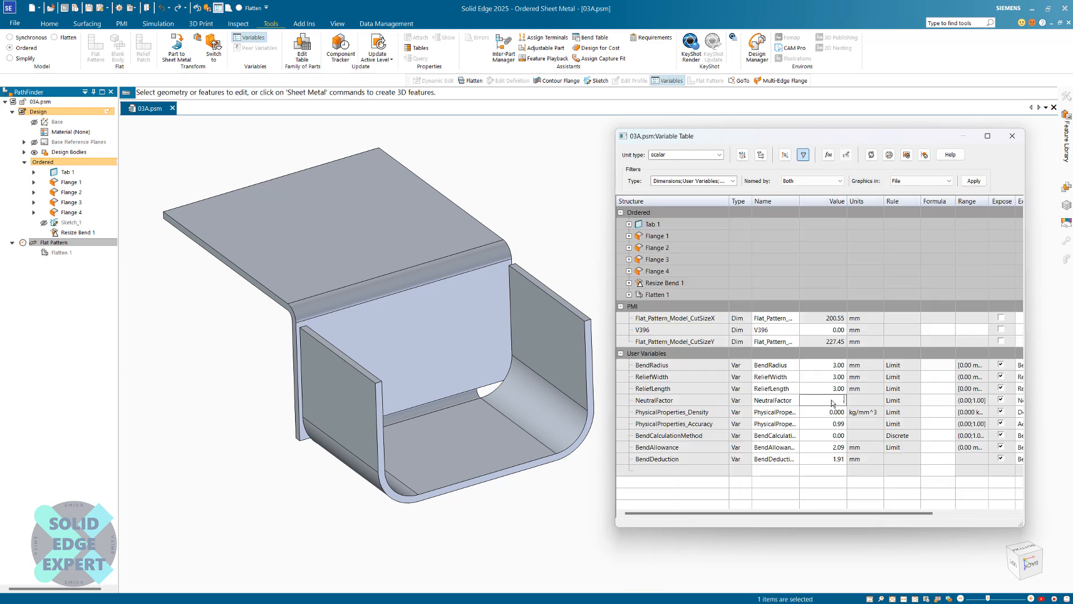
key(Return)
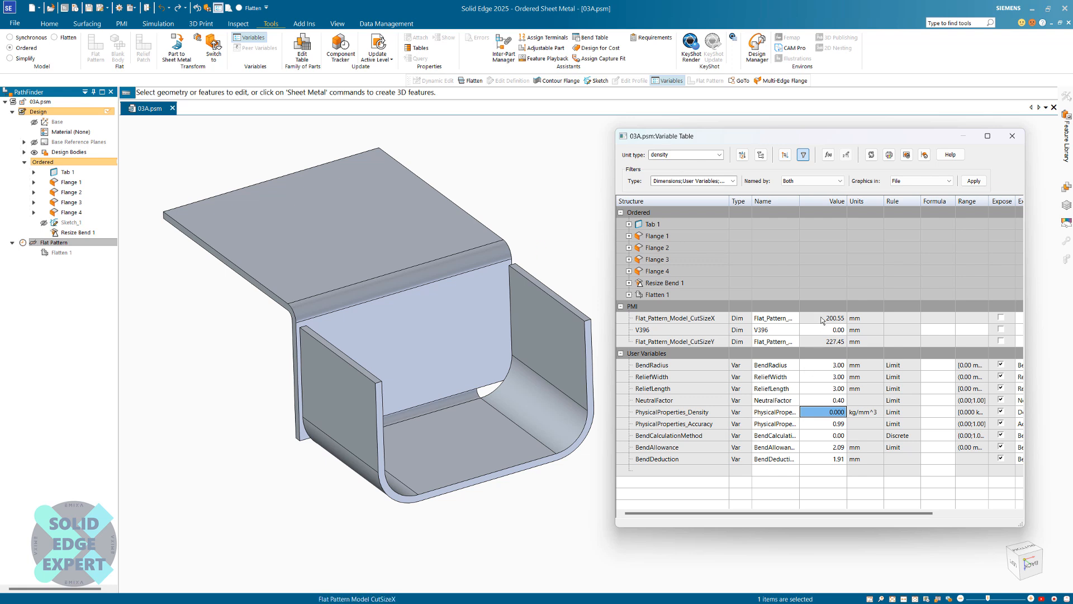
click(906, 155)
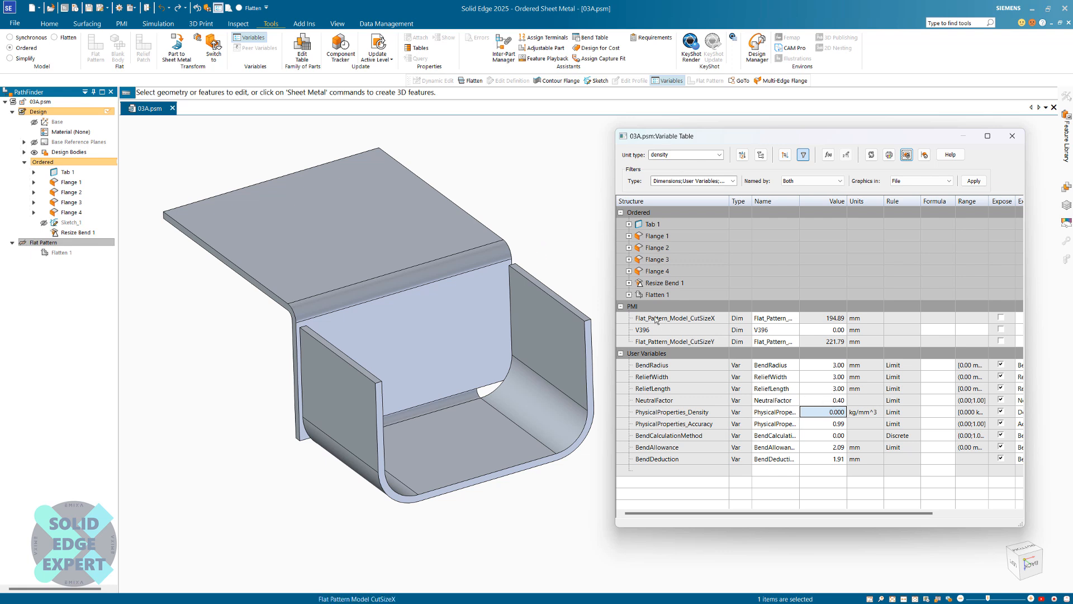
click(1013, 137)
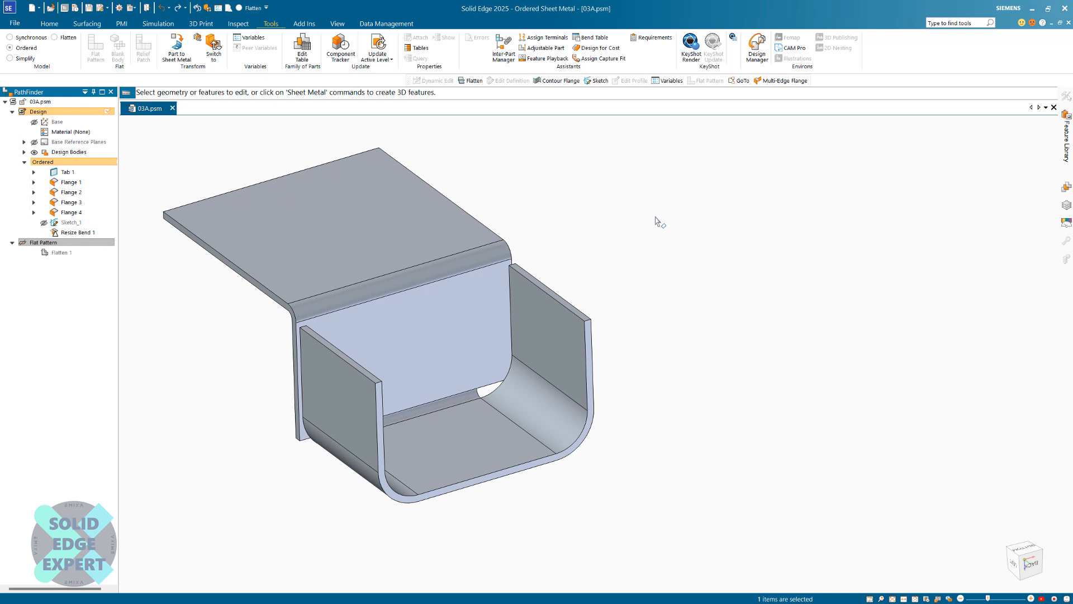
- Set up a Goal Seek with Flat_Pattern_Model_CutSizeX as the goal and NeutralFactor as the variable to change
click(238, 24)
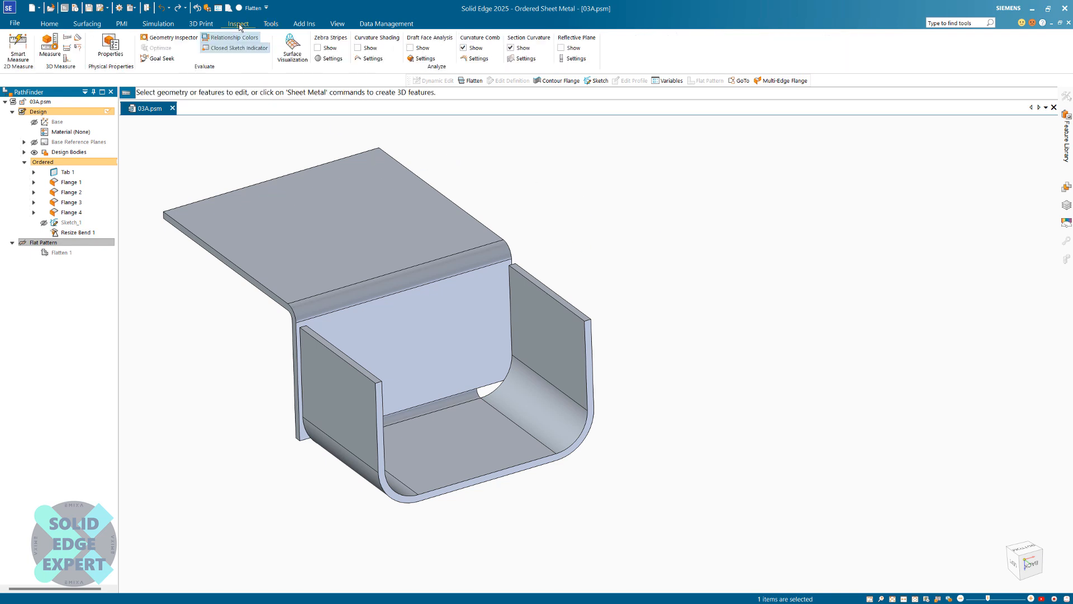
click(159, 58)
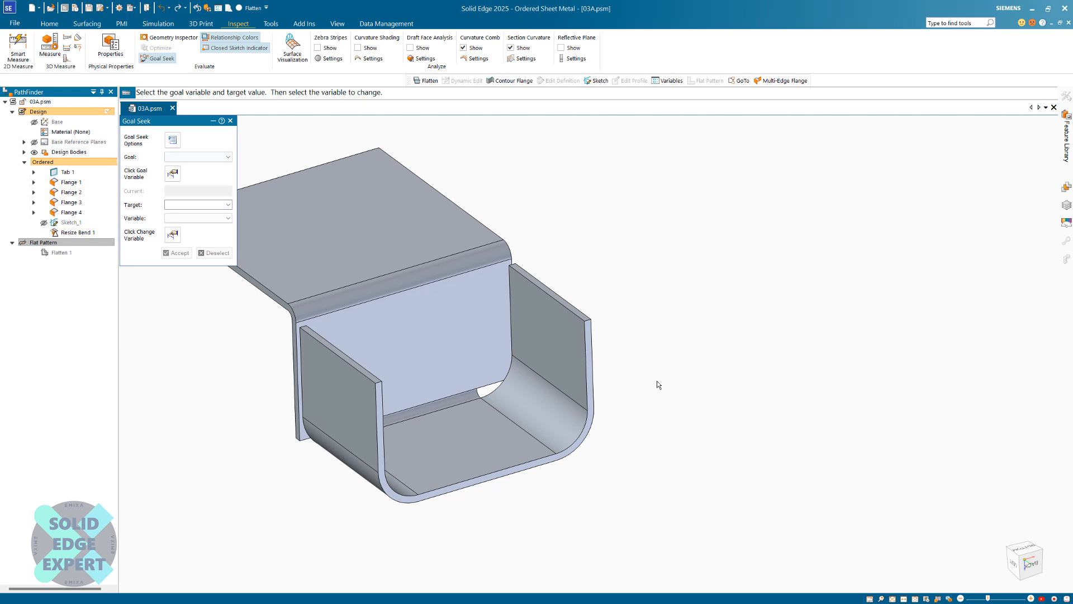
scroll(657, 384, down, 2)
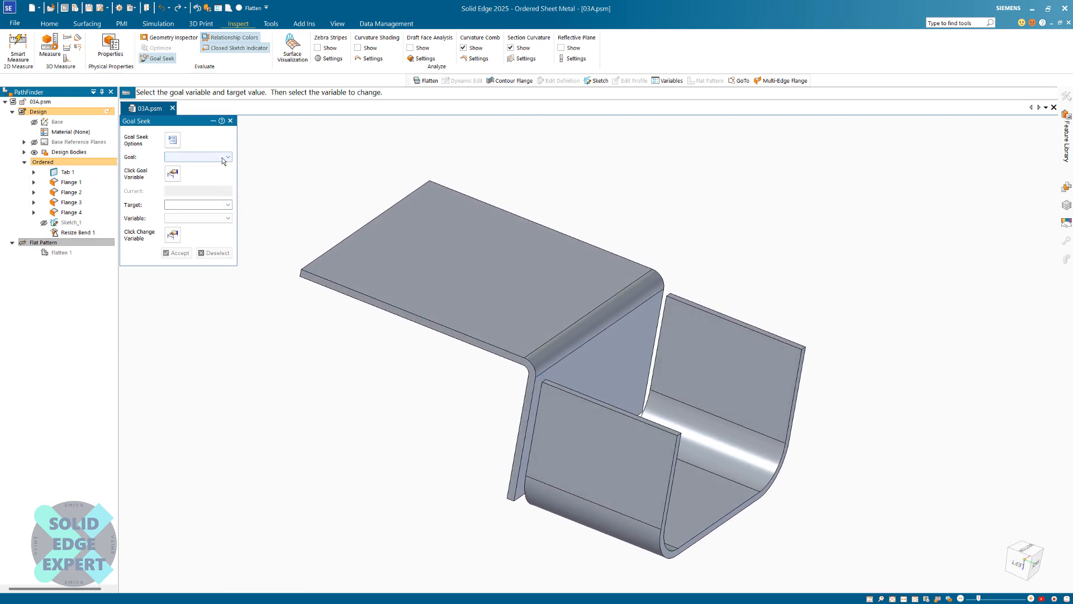
click(227, 158)
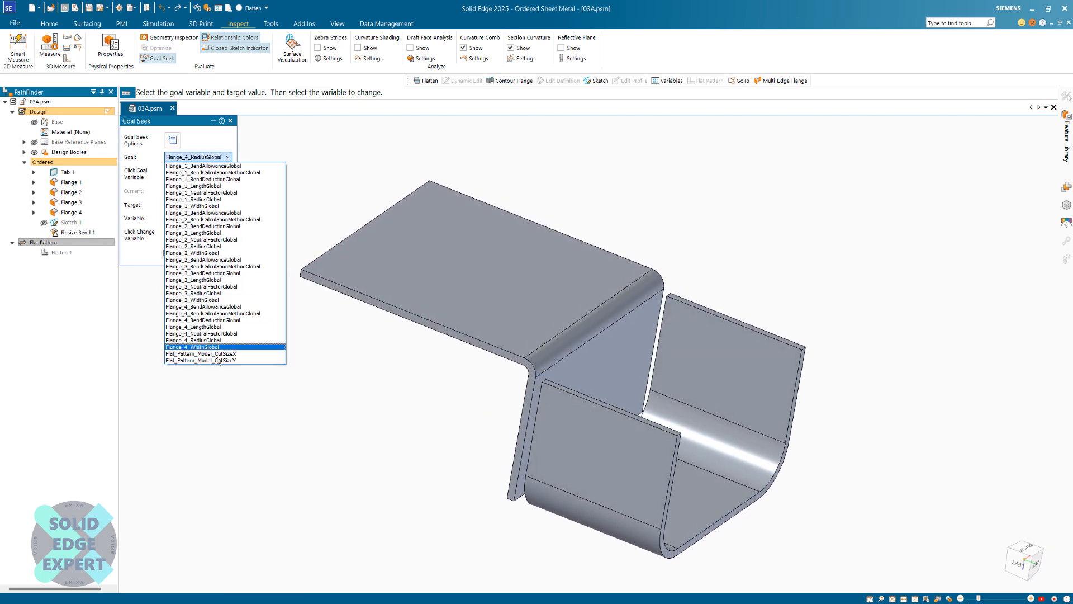
click(270, 359)
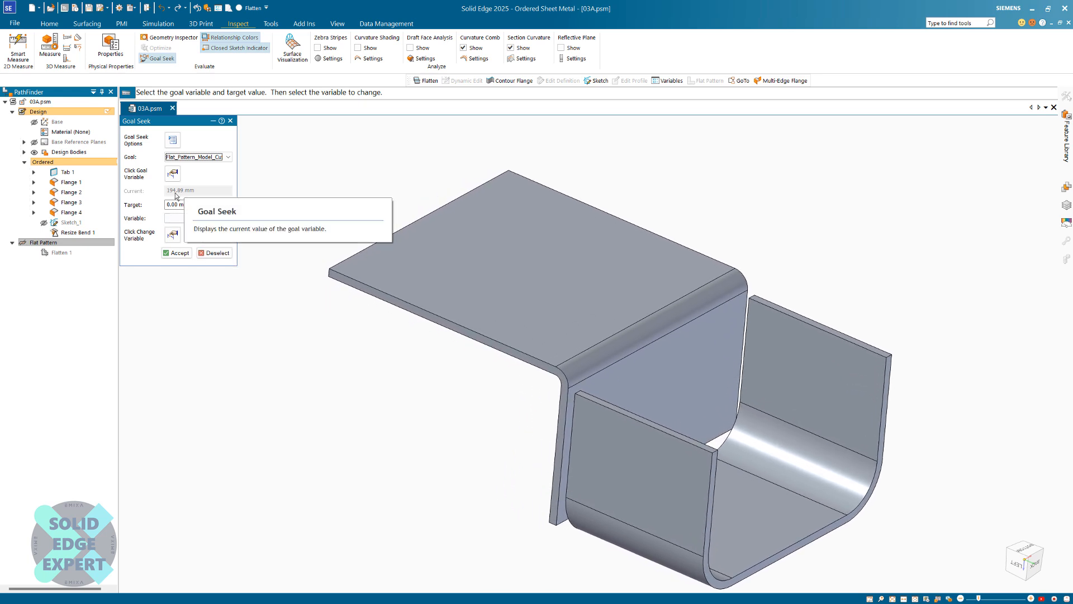
click(189, 218)
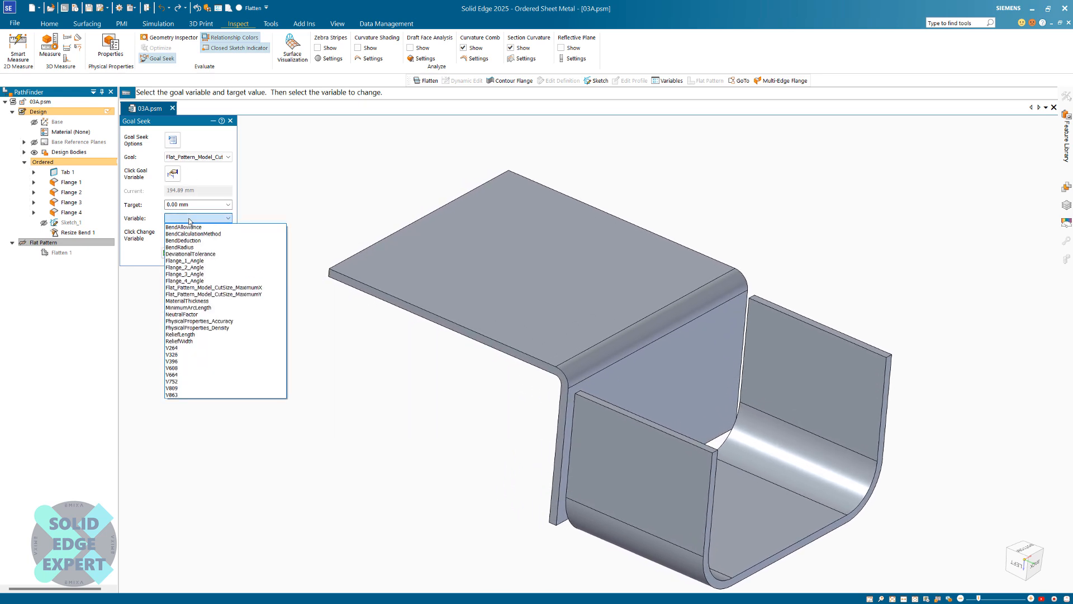
click(192, 314)
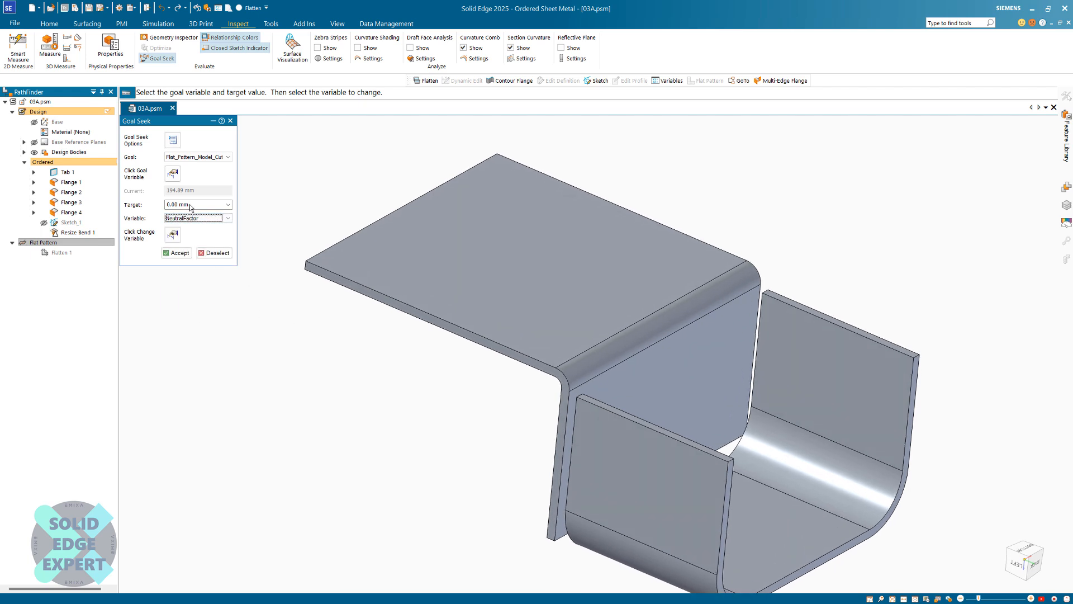
- Set the Goal Seek target to 198 mm and run the calculation
click(167, 205)
text(198)
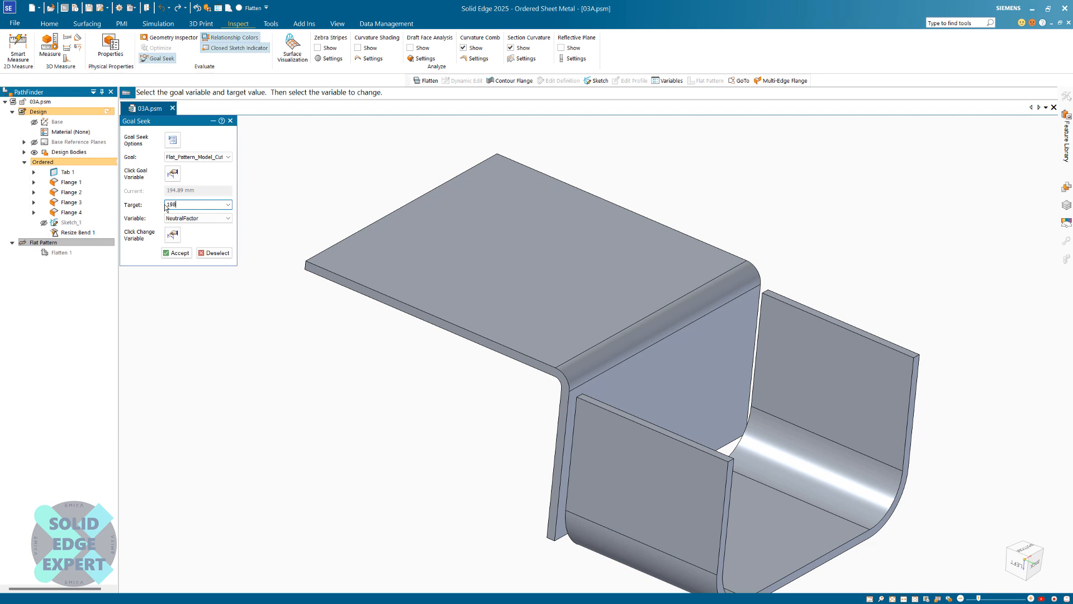
key(Return)
click(178, 252)
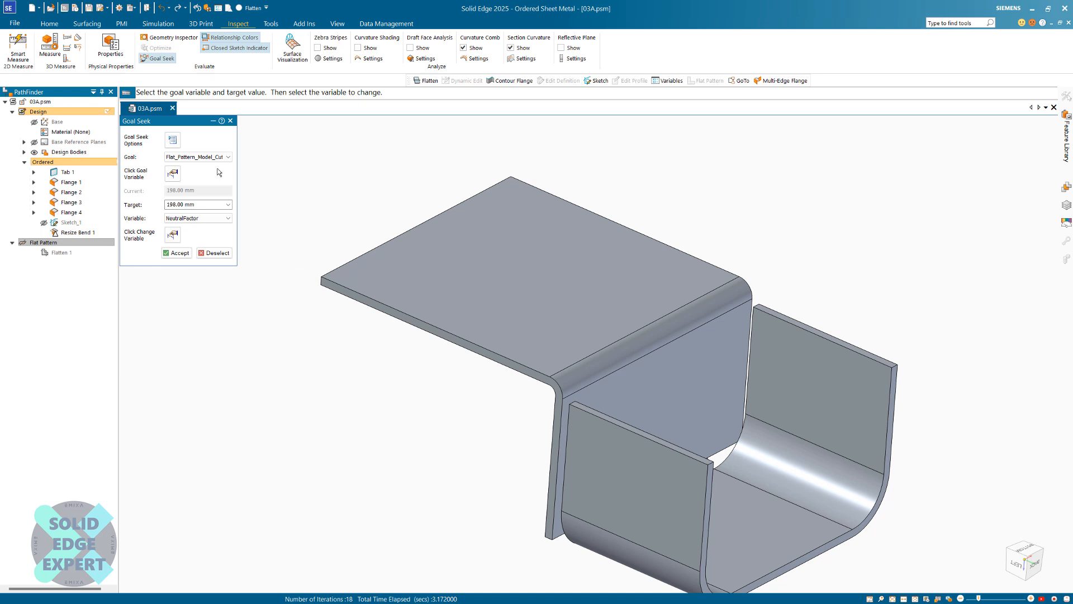
- Review the maximum time and iteration limits in the Goal Seek options, rerun the seek and close it
click(173, 140)
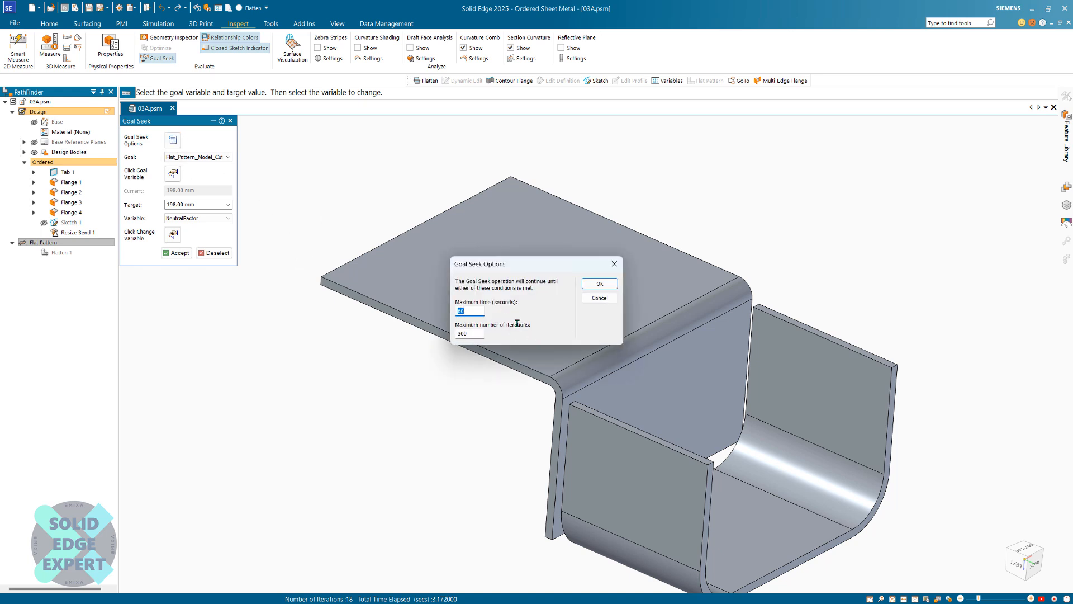
click(599, 283)
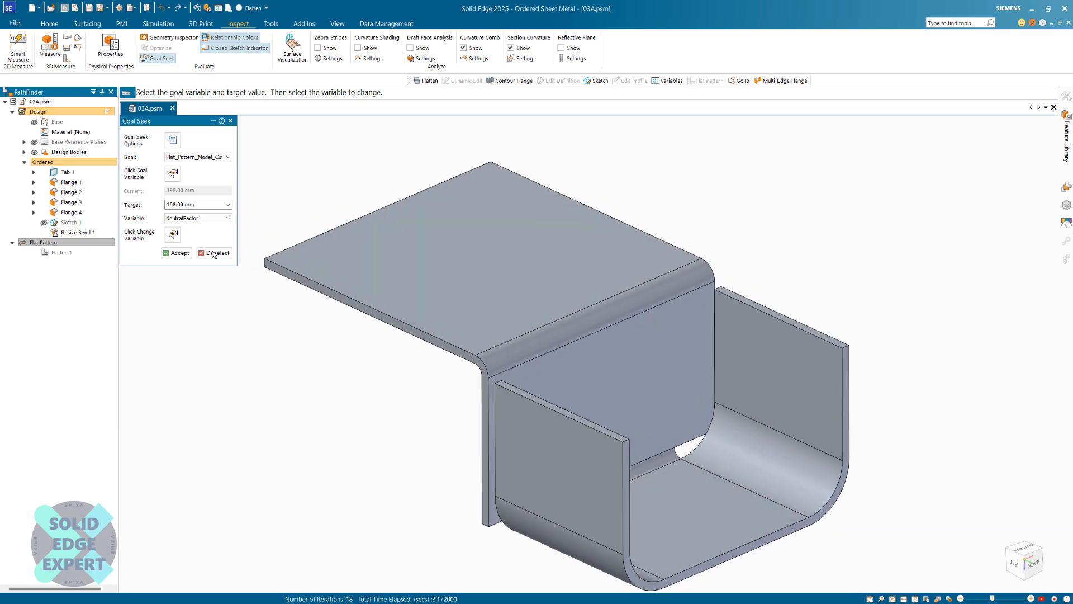
click(180, 253)
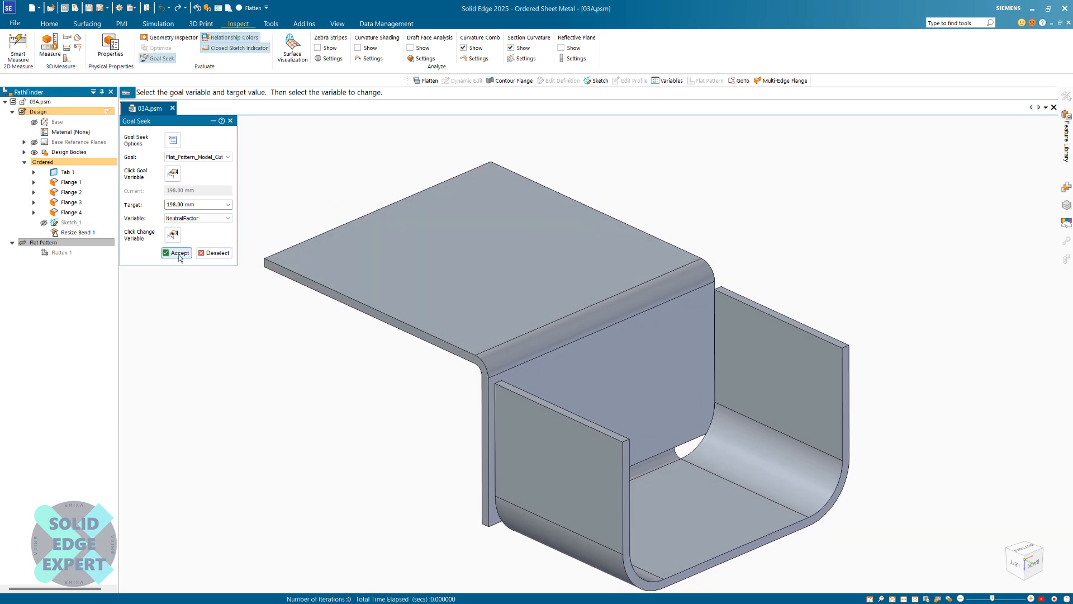
click(230, 120)
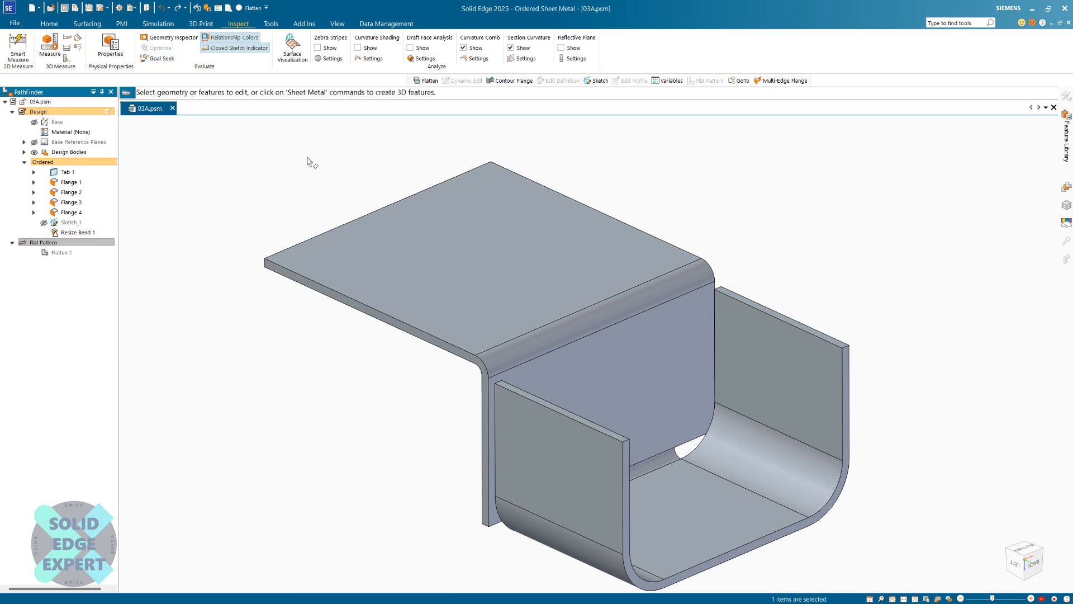
- Check the NeutralFactor and cut size values in the Variable Table, and switch to the flat pattern
right_click(307, 168)
click(296, 383)
right_click(296, 330)
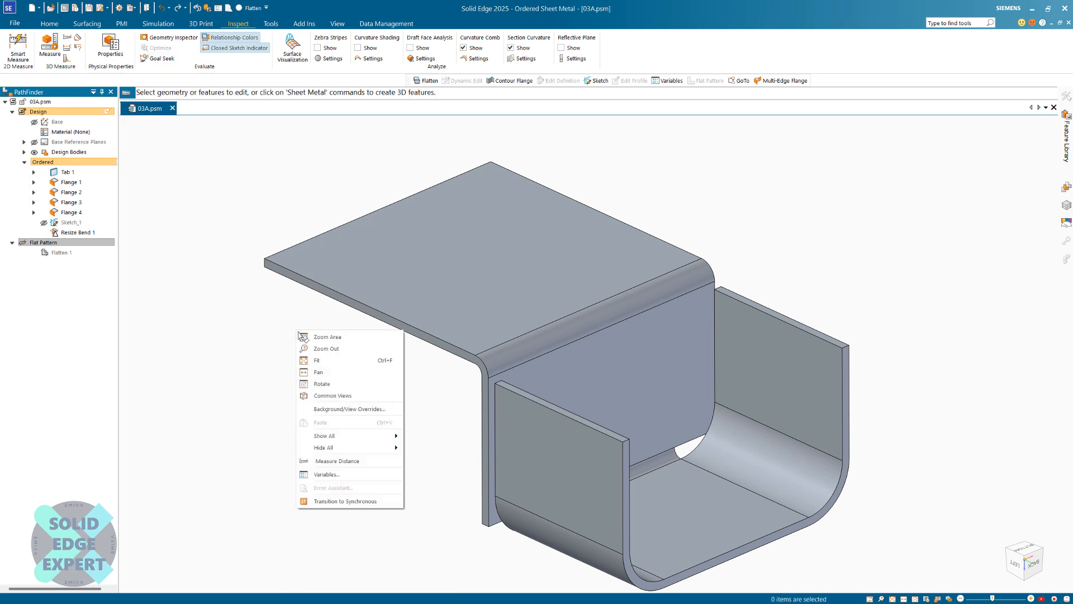
click(338, 475)
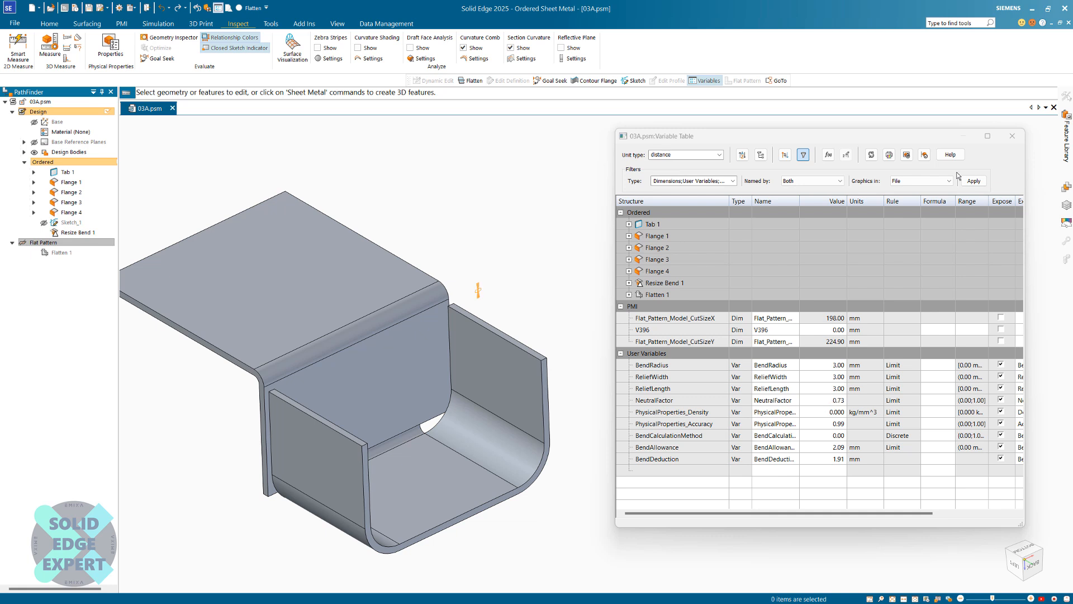
click(1013, 136)
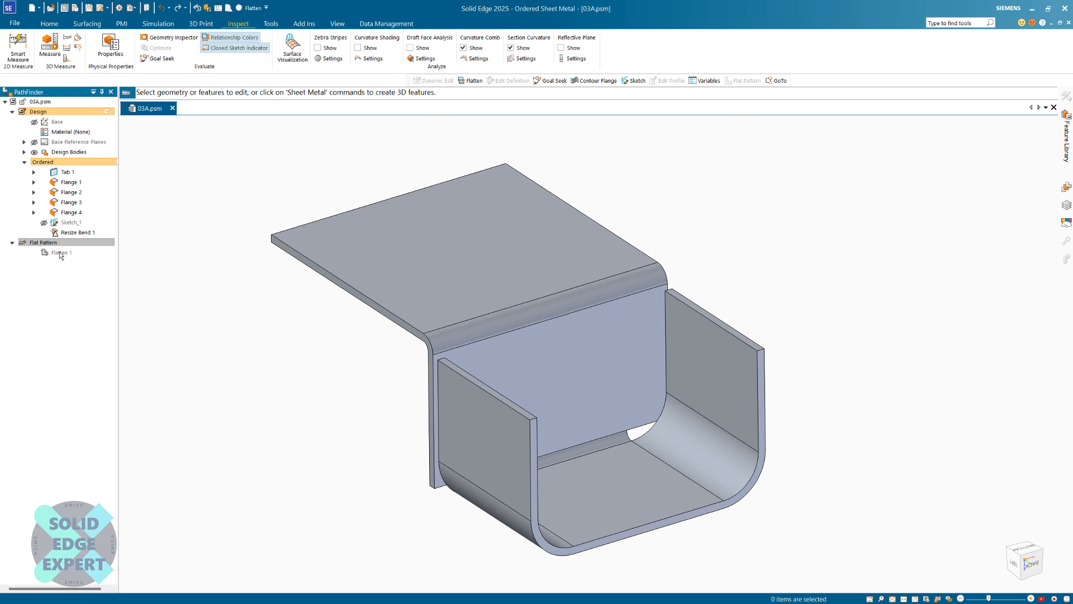
click(81, 251)
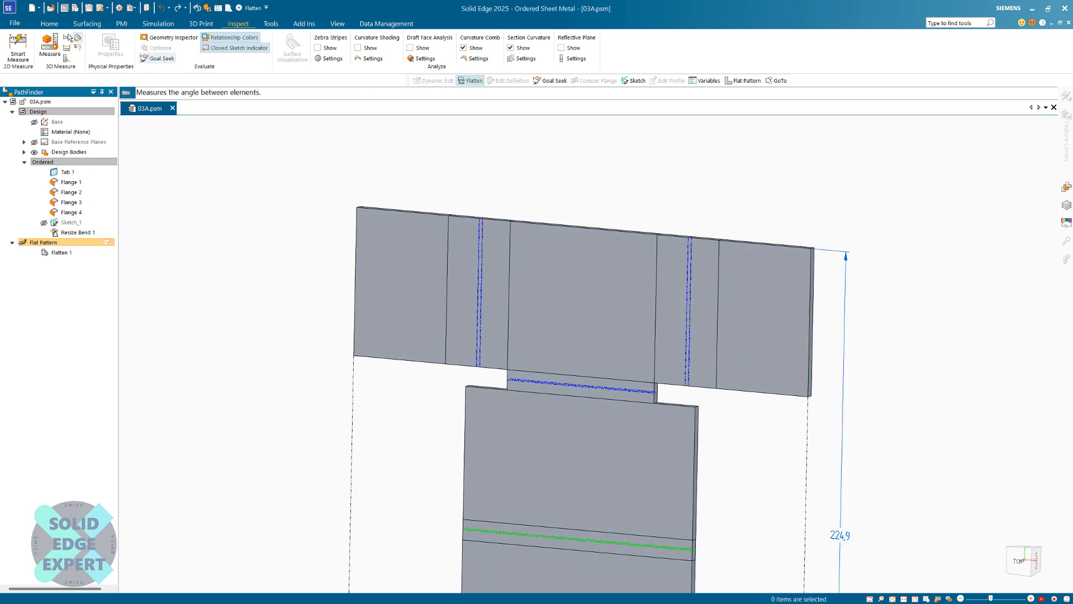
click(564, 60)
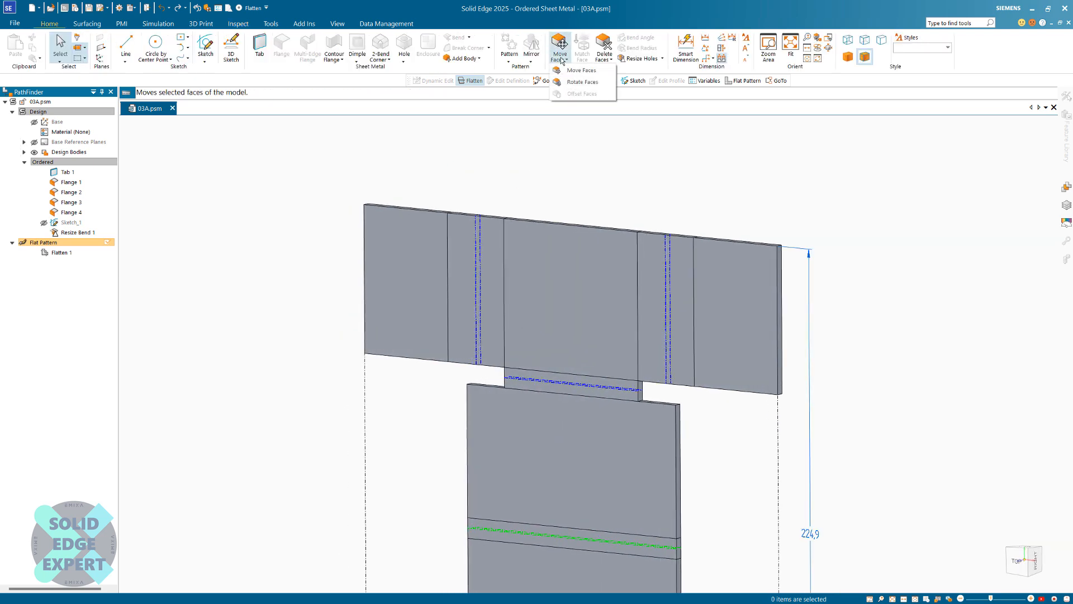
click(580, 75)
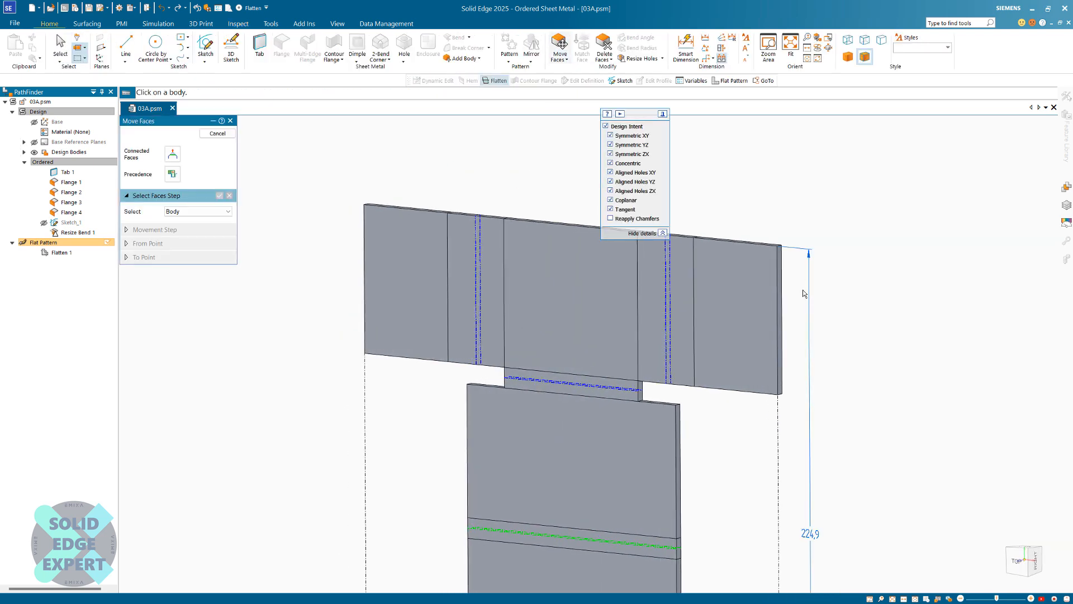
click(777, 273)
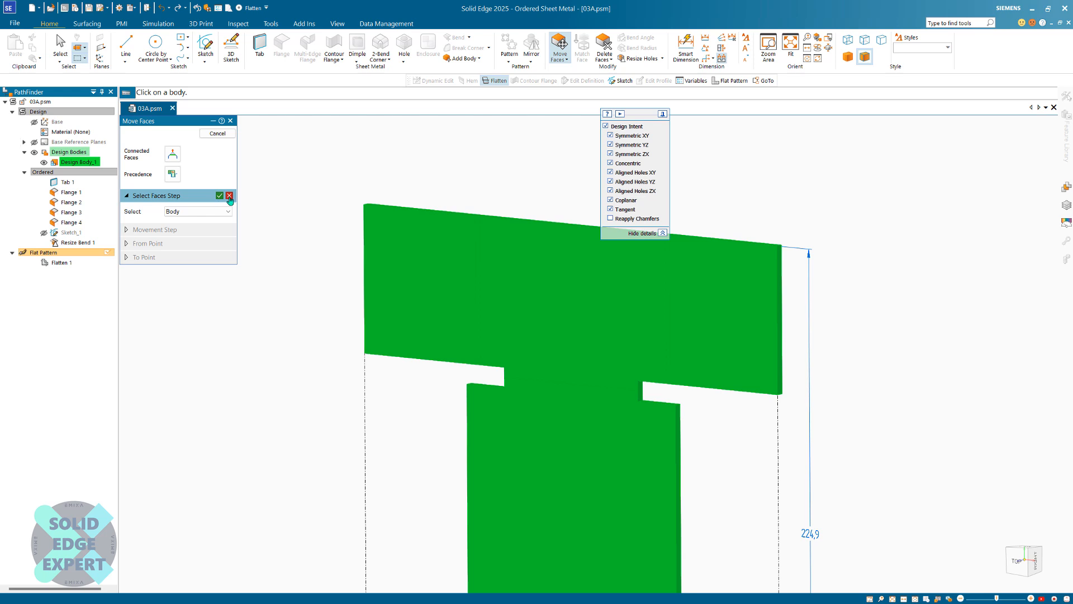
click(223, 212)
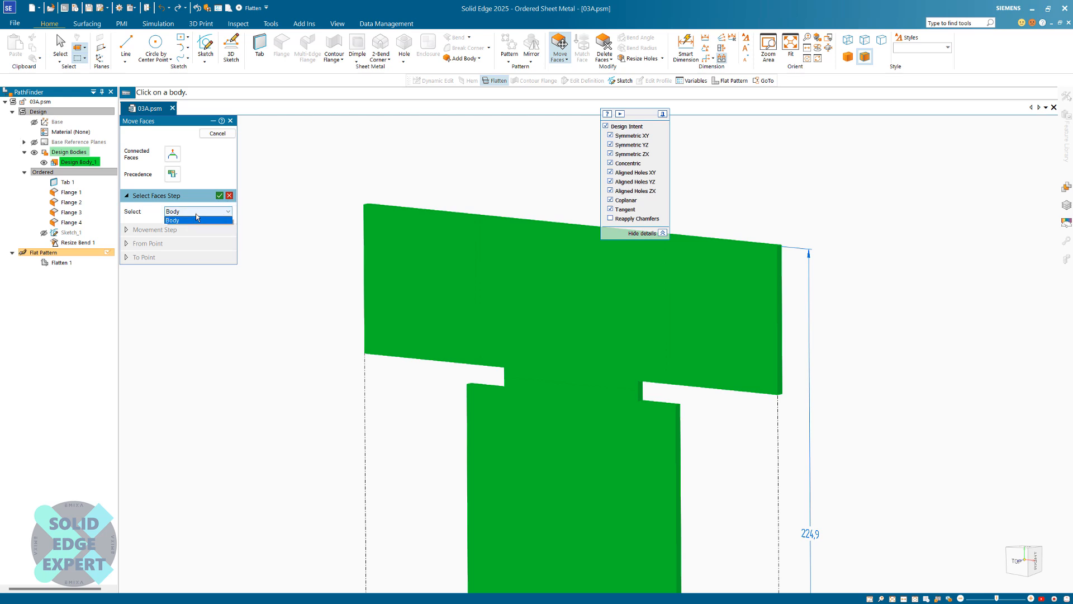
click(218, 133)
- Start a Tab on the flat pattern face and sketch a 2 mm wide three-point rectangle along the upper section's left outer edge
scroll(580, 155, up, 1)
mouse_move(579, 152)
middle_down()
mouse_move(593, 178)
mouse_move(583, 165)
middle_up()
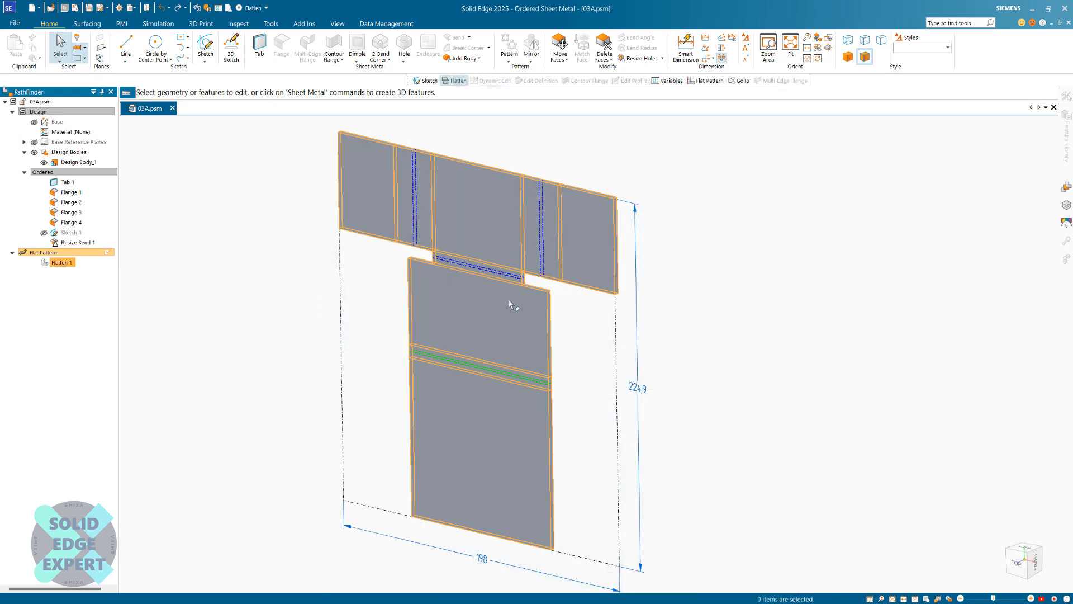
scroll(509, 304, down, 1)
click(260, 43)
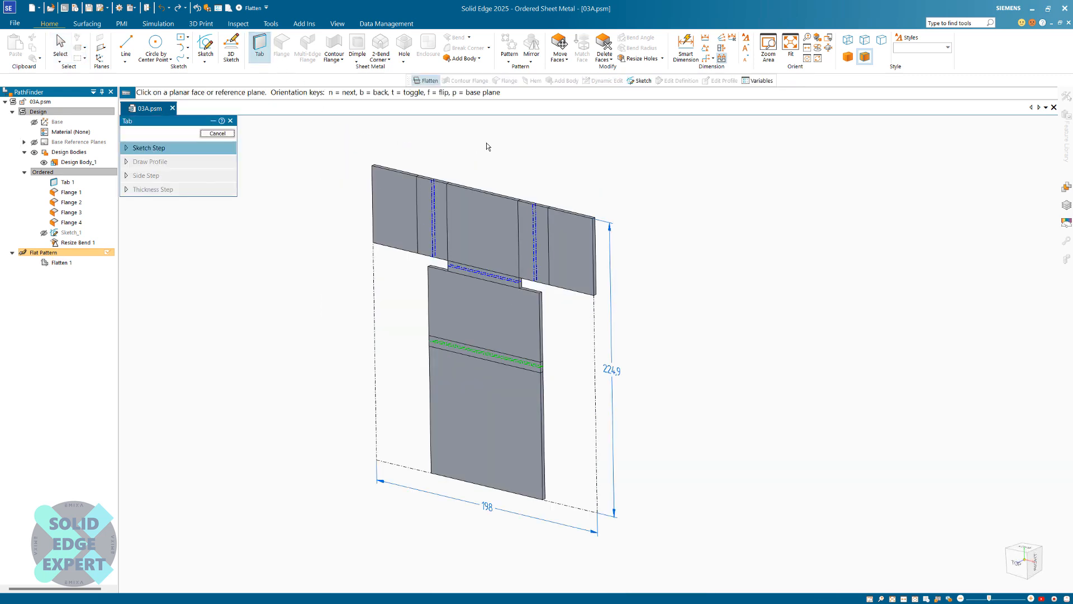
click(385, 224)
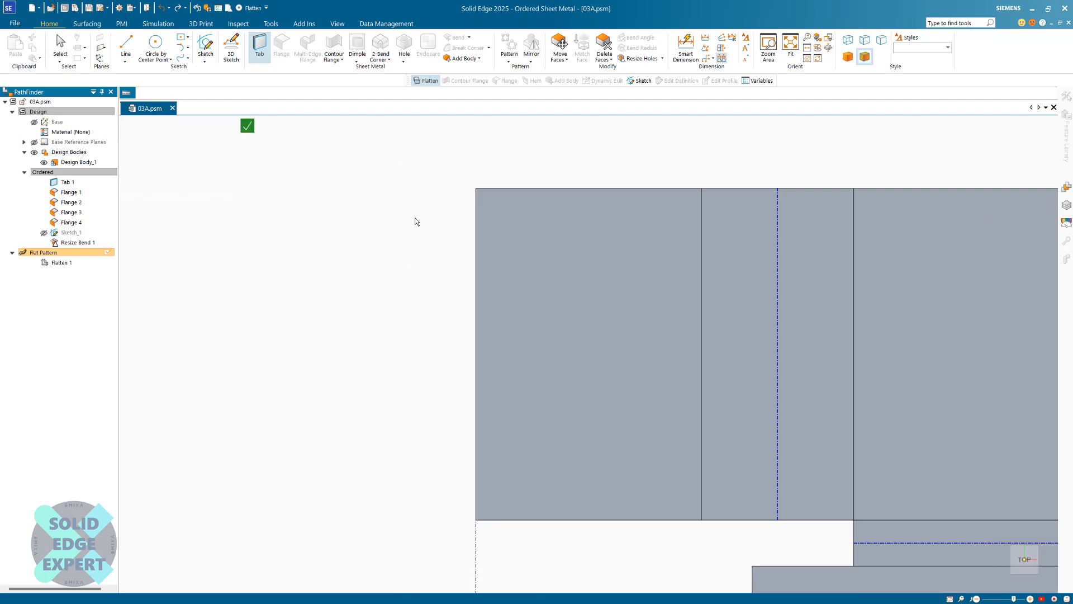
click(205, 37)
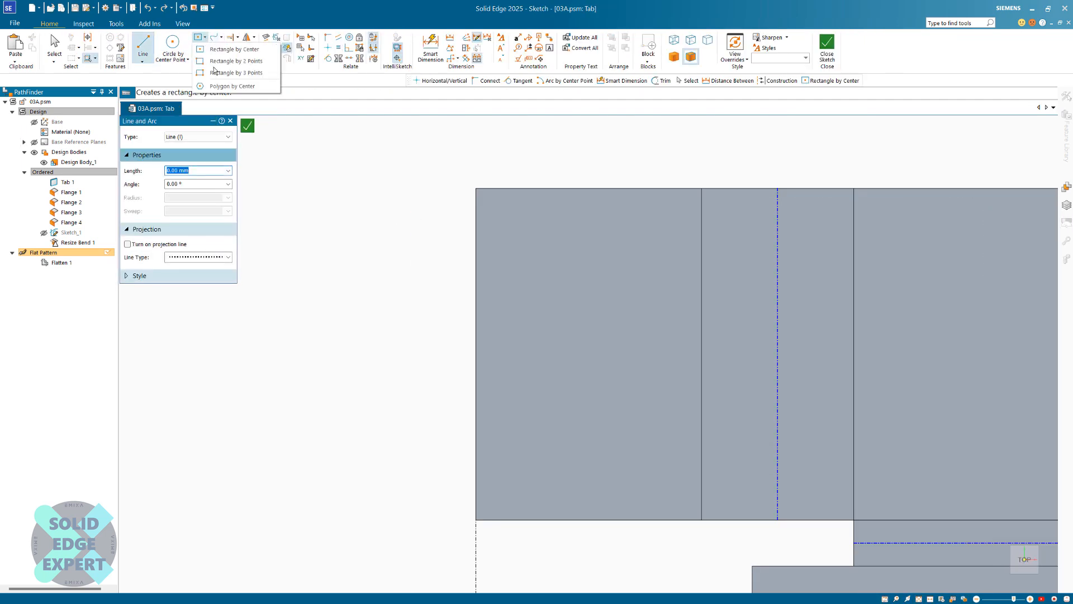
click(217, 71)
click(476, 187)
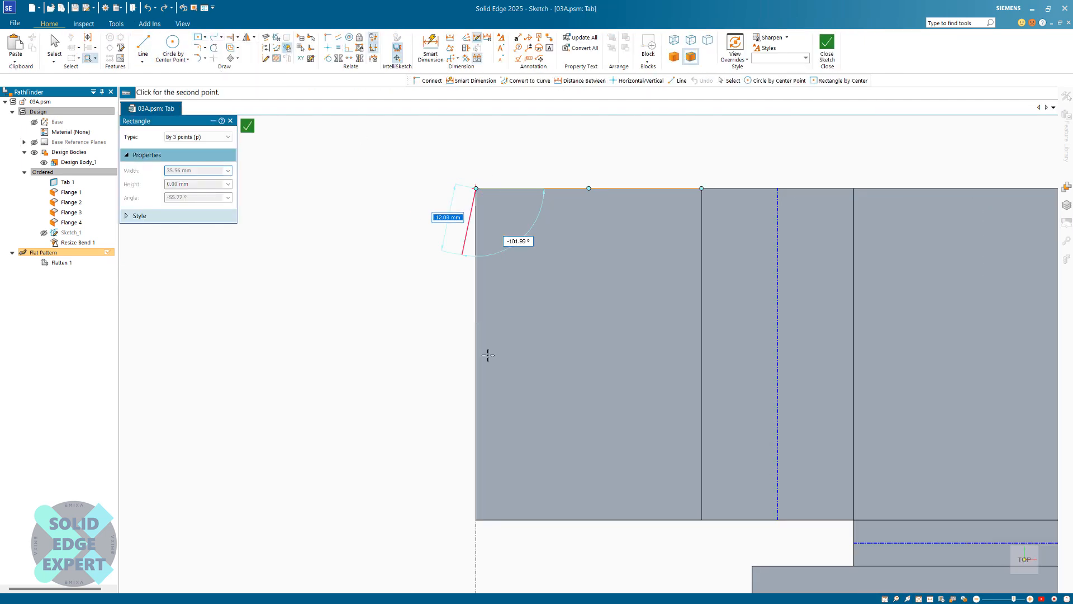
click(476, 519)
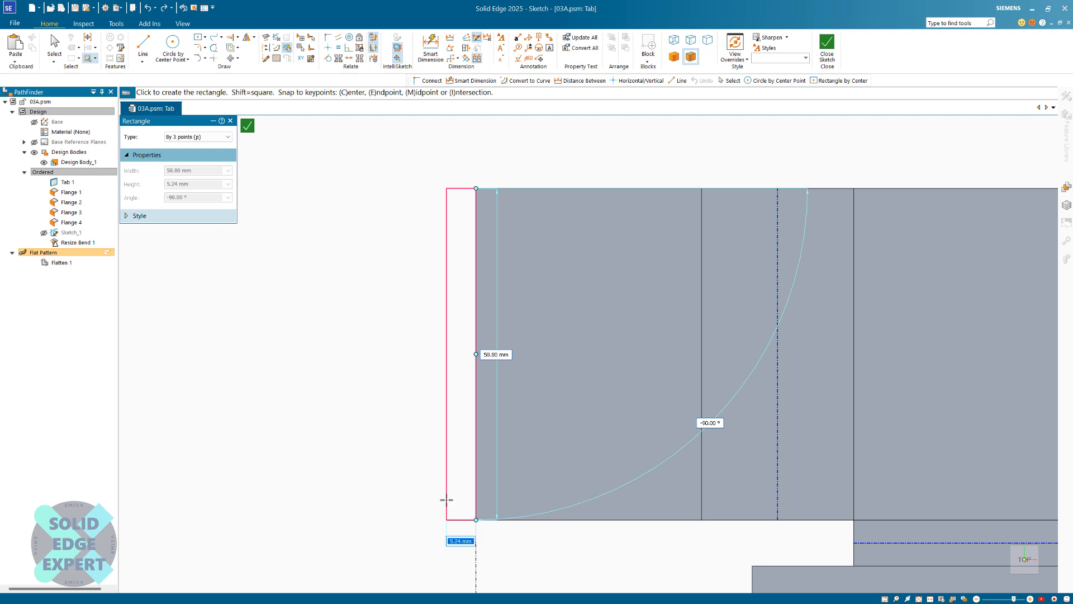
text(2)
key(Return)
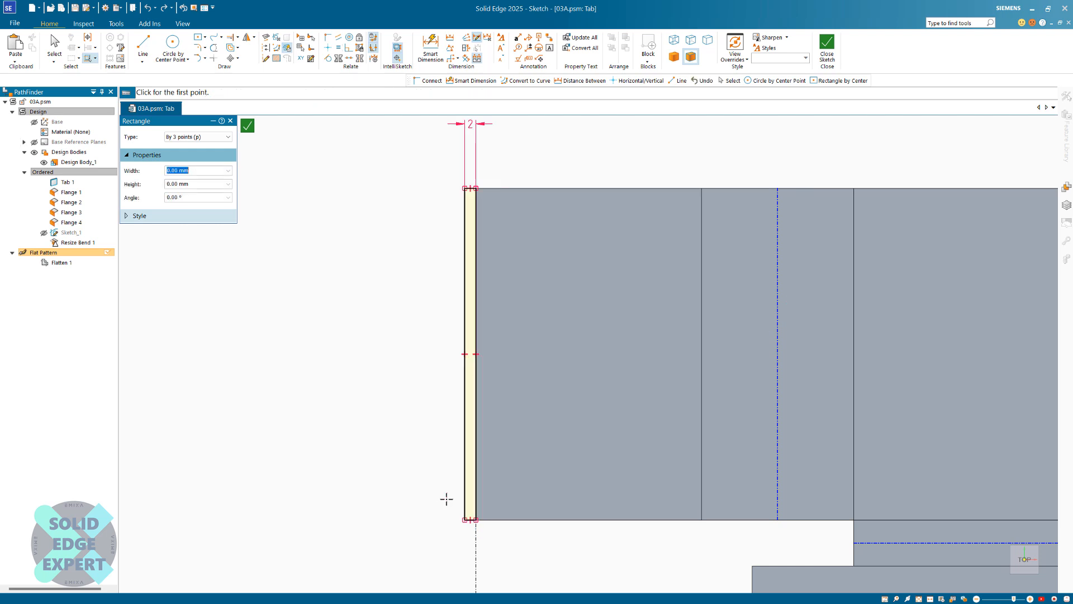
- Sketch a matching 2 mm wide three-point rectangle along the full right outer edge of the upper section
scroll(318, 366, down, 5)
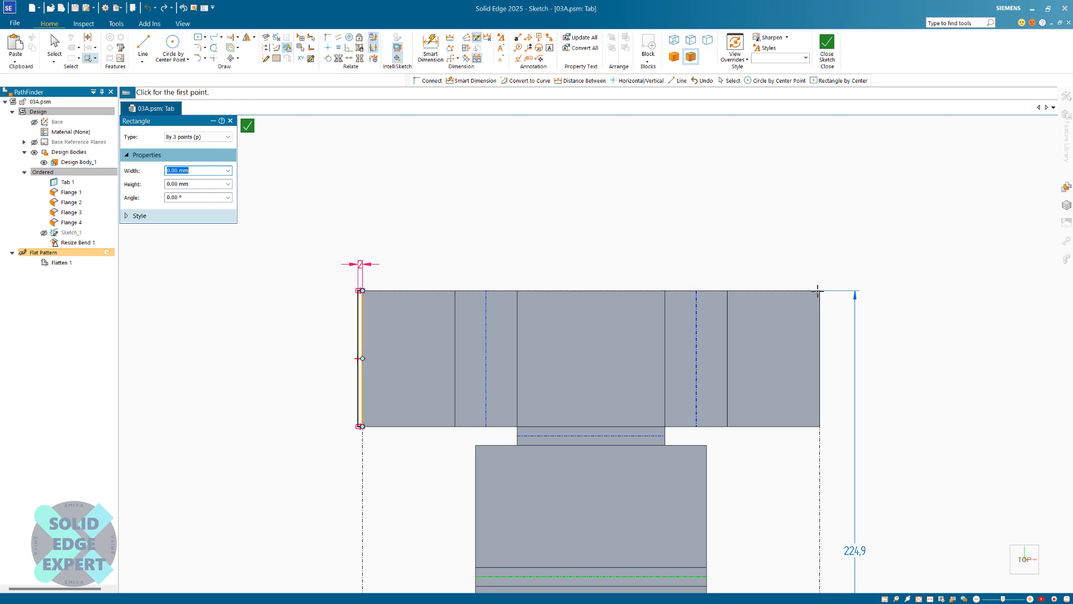
click(817, 290)
click(820, 426)
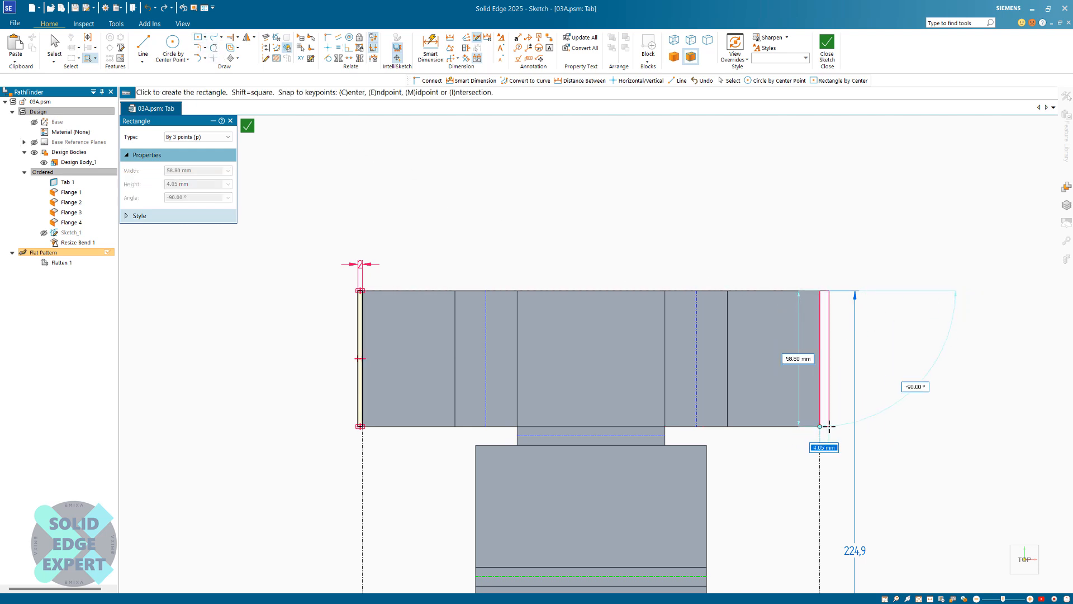
click(829, 427)
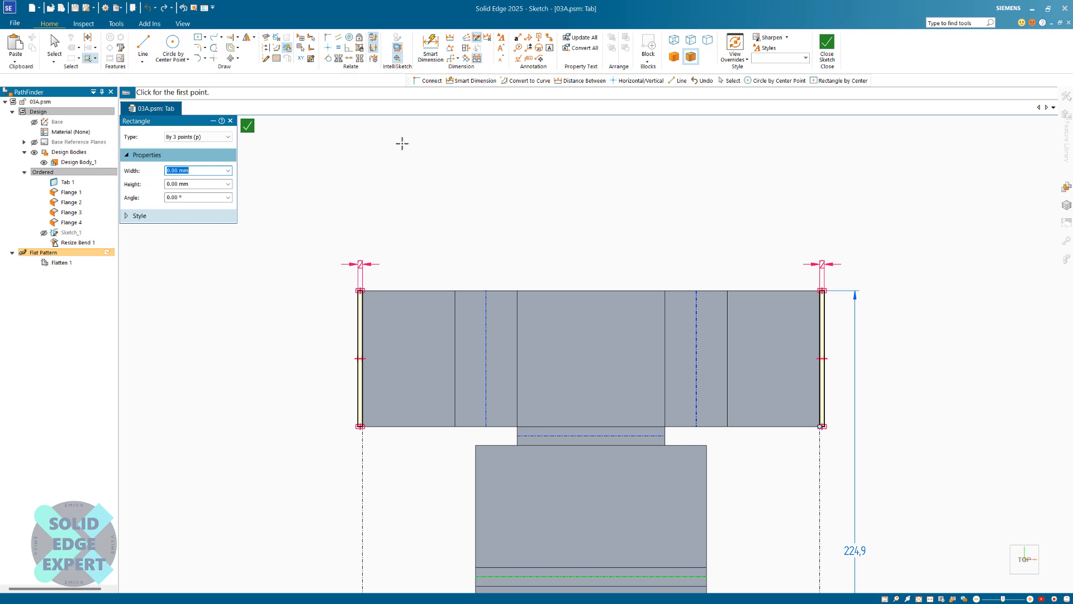
- Close the sketch, finish the tab that extends both outer edges, and inspect the flat pattern's cut size dimensions
click(246, 126)
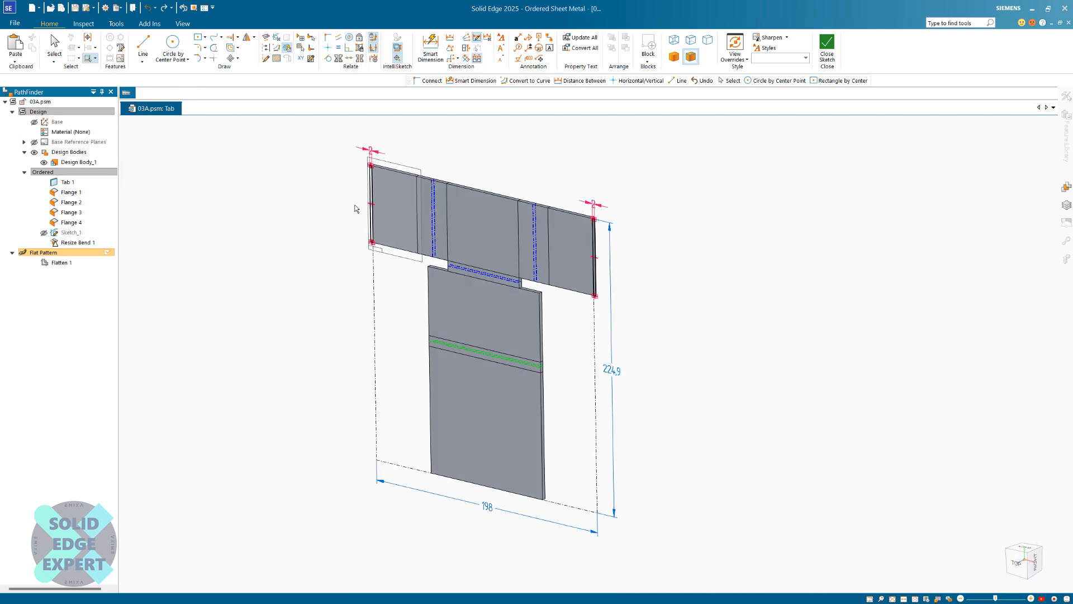
scroll(463, 156, up, 2)
click(215, 134)
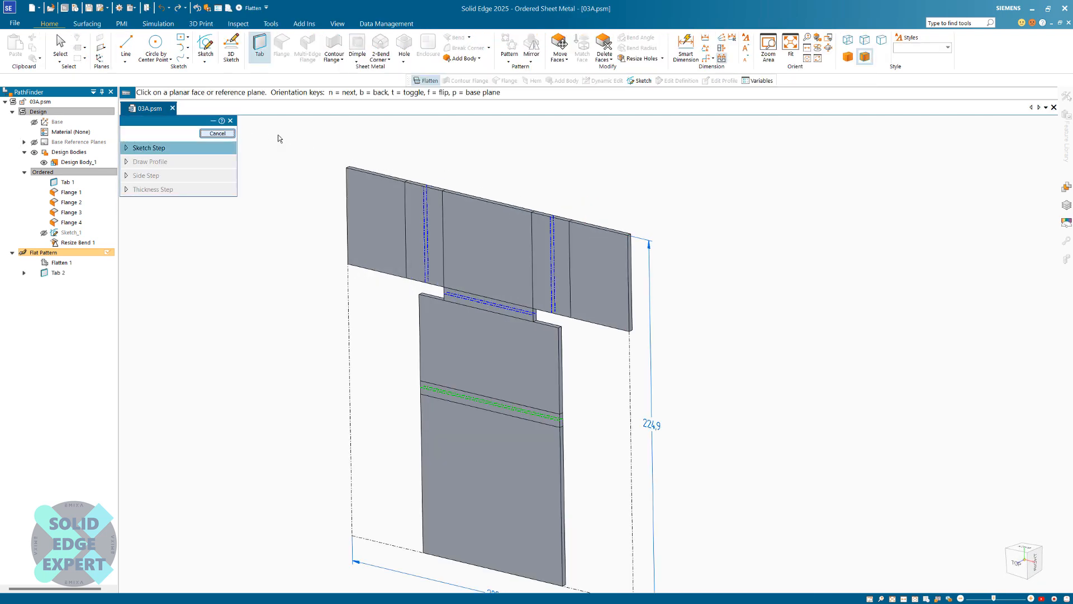
scroll(539, 180, down, 2)
scroll(573, 235, up, 3)
mouse_move(612, 363)
middle_down()
mouse_move(642, 350)
mouse_move(659, 357)
mouse_move(611, 358)
middle_up()
scroll(608, 368, down, 4)
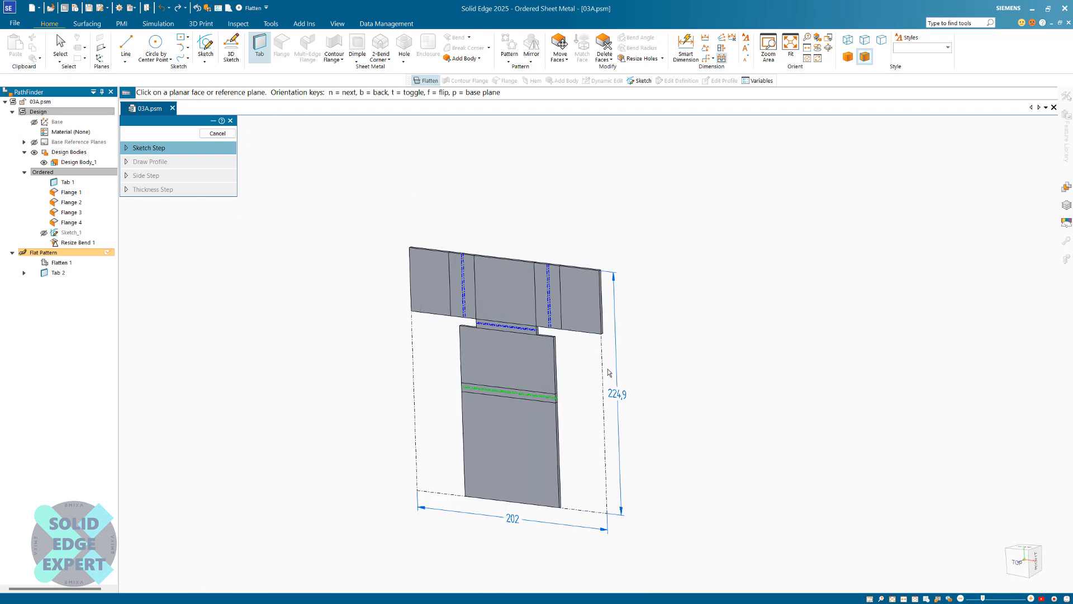
scroll(511, 558, up, 3)
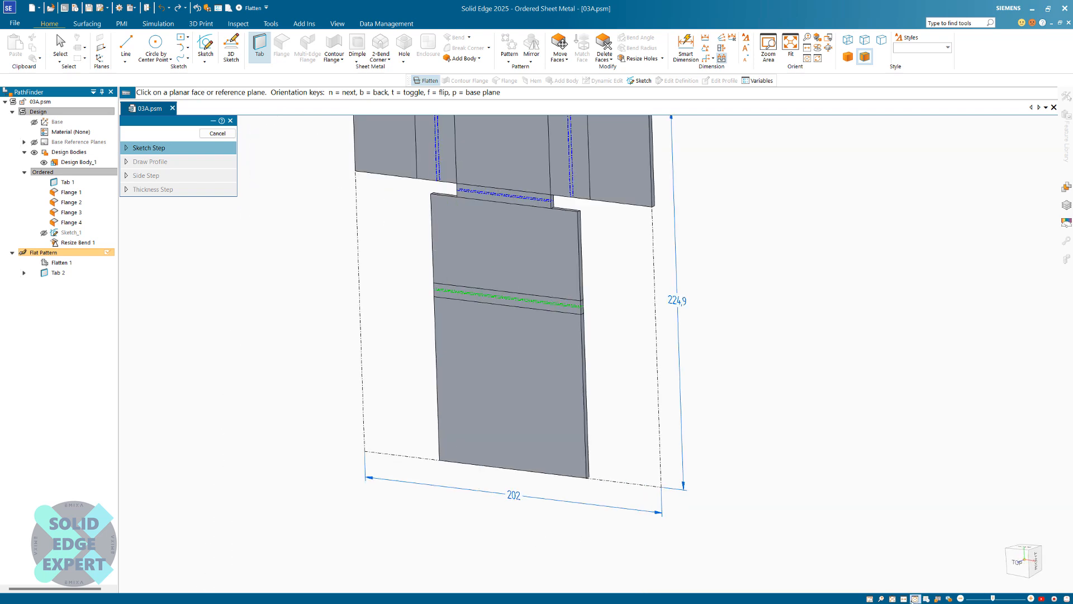
- Inspect the flat pattern's bend regions, outer edges and cut size dimensions, and leave the Tab command
click(893, 598)
scroll(559, 366, down, 1)
scroll(612, 371, up, 3)
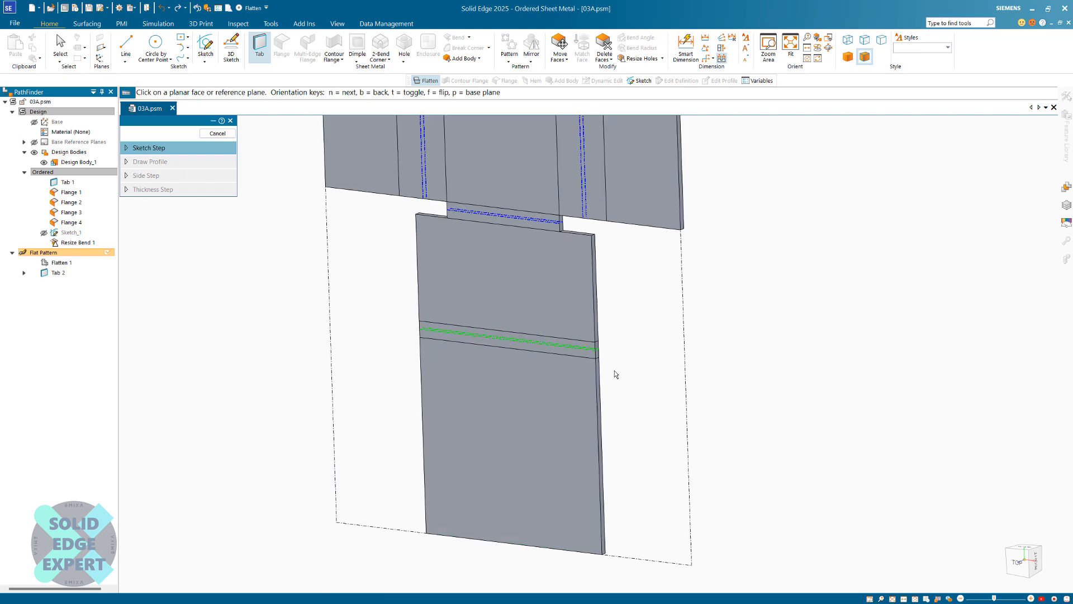
scroll(614, 373, down, 1)
middle_drag(614, 373, 622, 375)
scroll(622, 375, down, 2)
scroll(575, 269, up, 1)
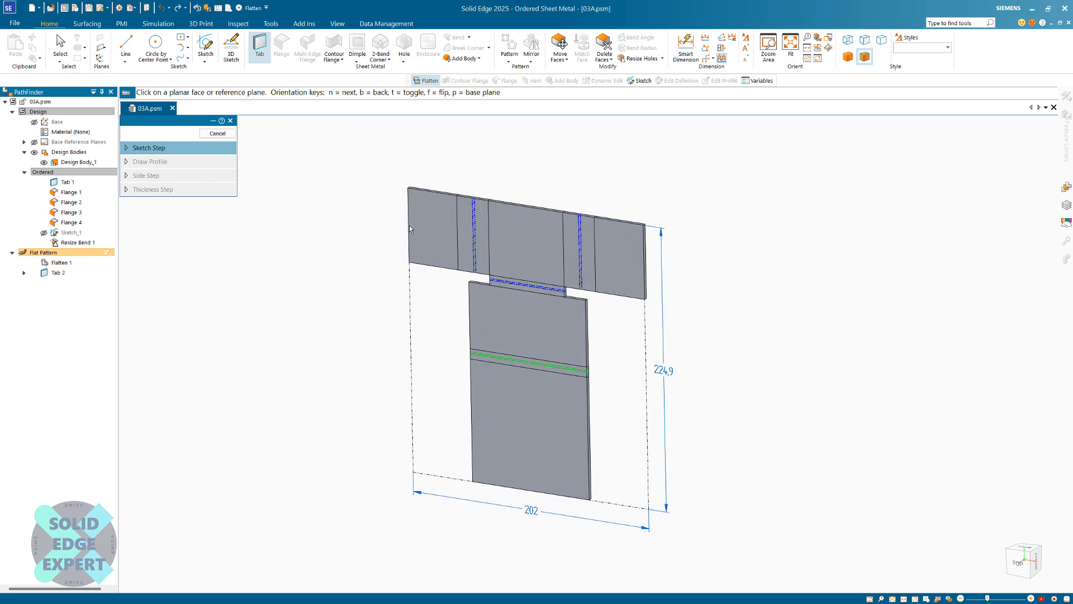
middle_drag(579, 197, 582, 199)
scroll(582, 199, down, 1)
scroll(545, 248, up, 2)
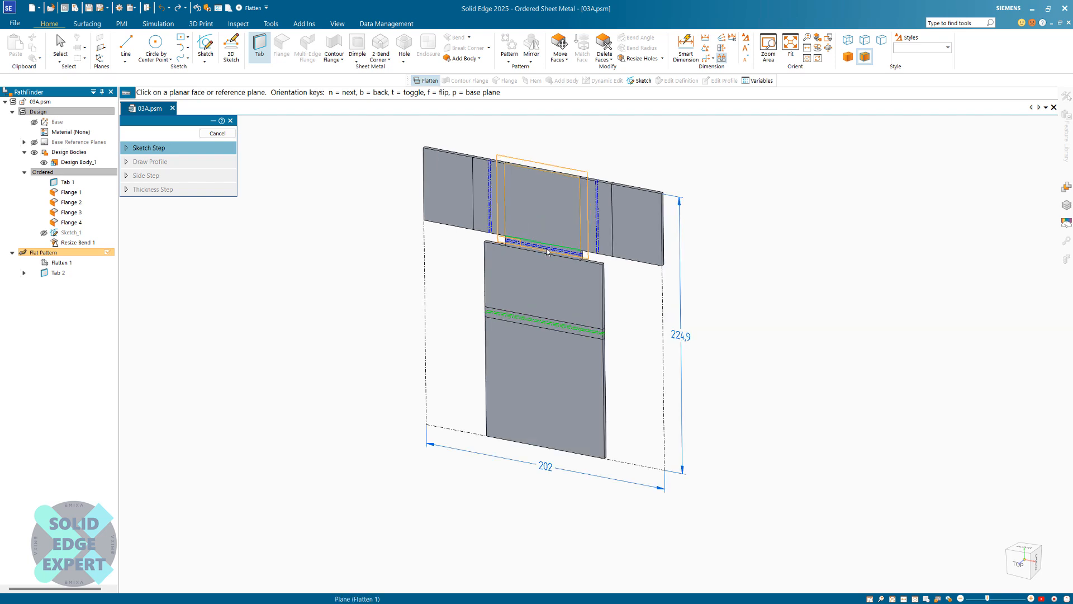
scroll(520, 256, down, 1)
scroll(527, 253, up, 3)
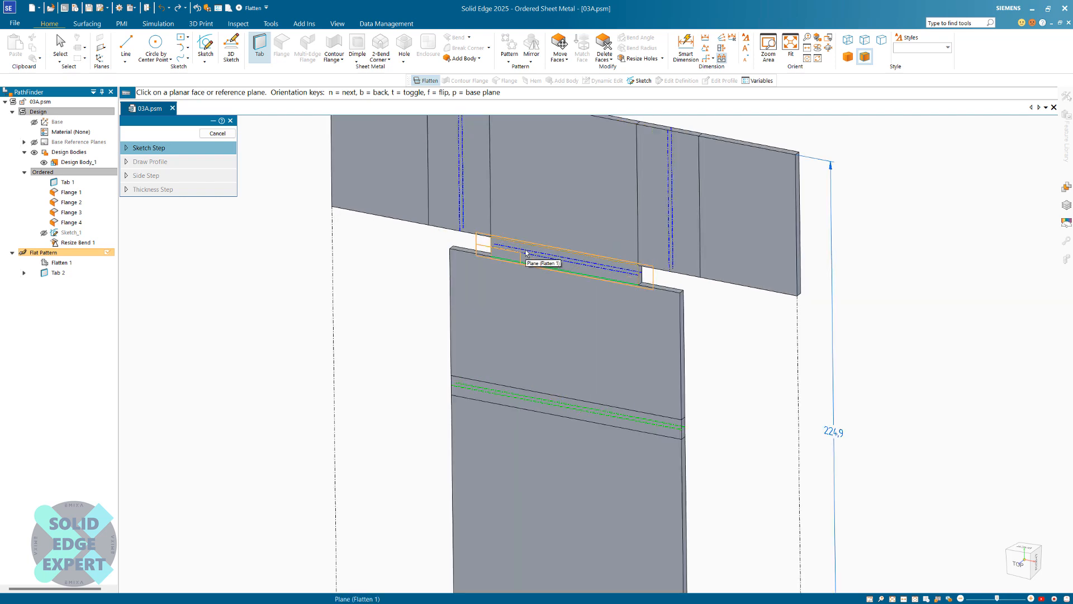
scroll(526, 253, down, 3)
scroll(581, 268, up, 1)
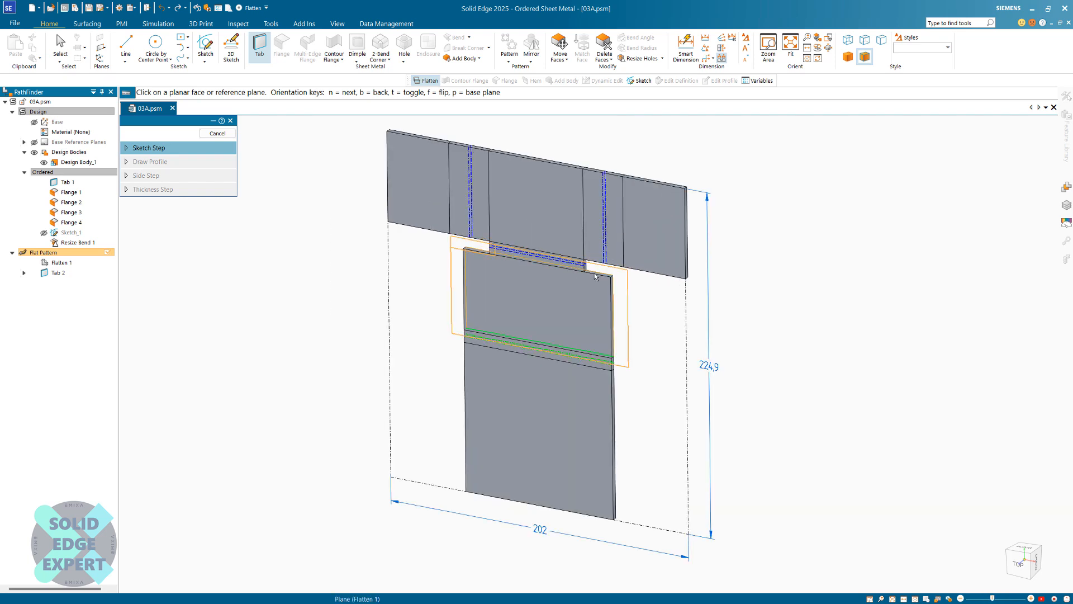
click(217, 134)
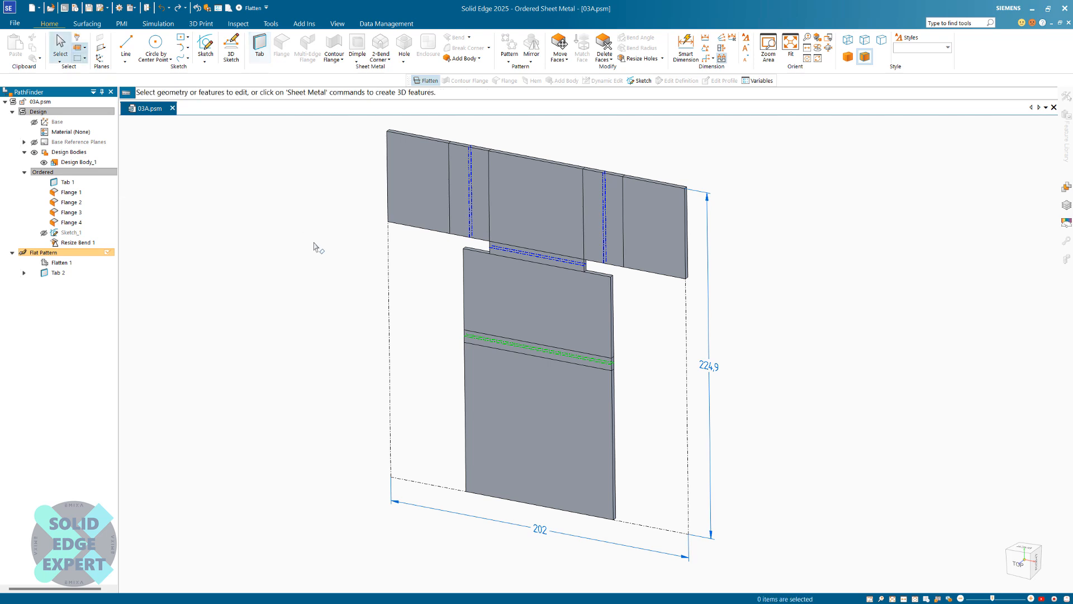
- Delete the Tab 2 feature from the flat pattern
scroll(335, 229, up, 1)
scroll(439, 297, down, 2)
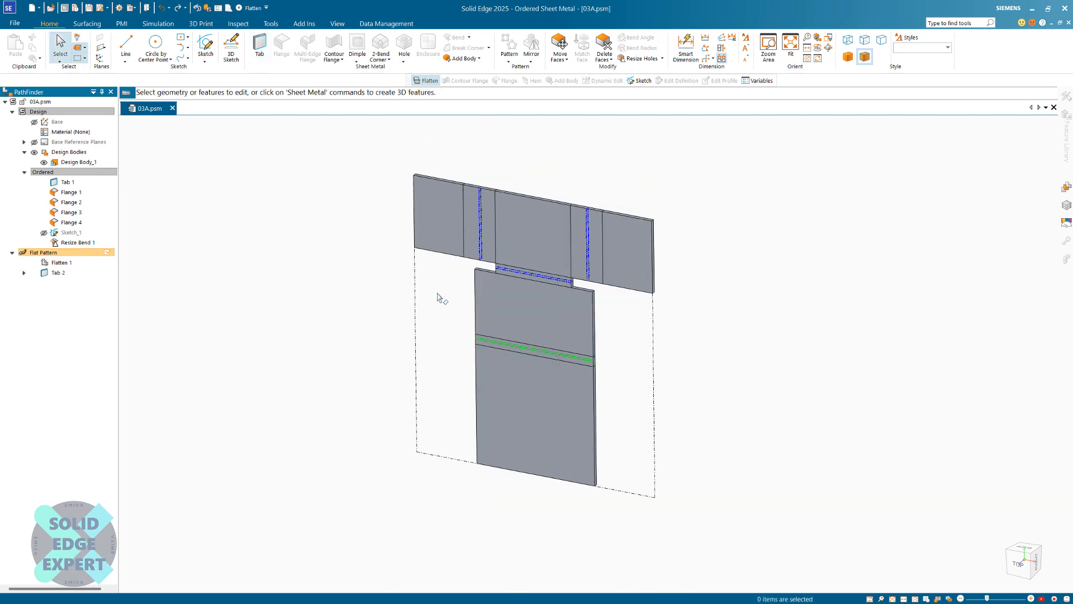
scroll(435, 291, up, 1)
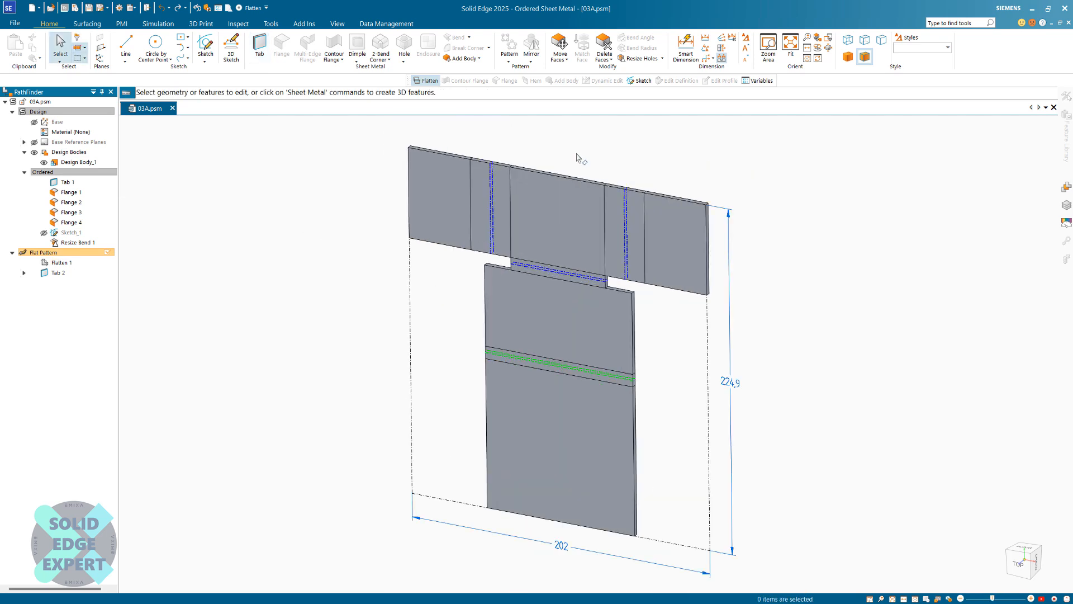
click(61, 274)
key(Delete)
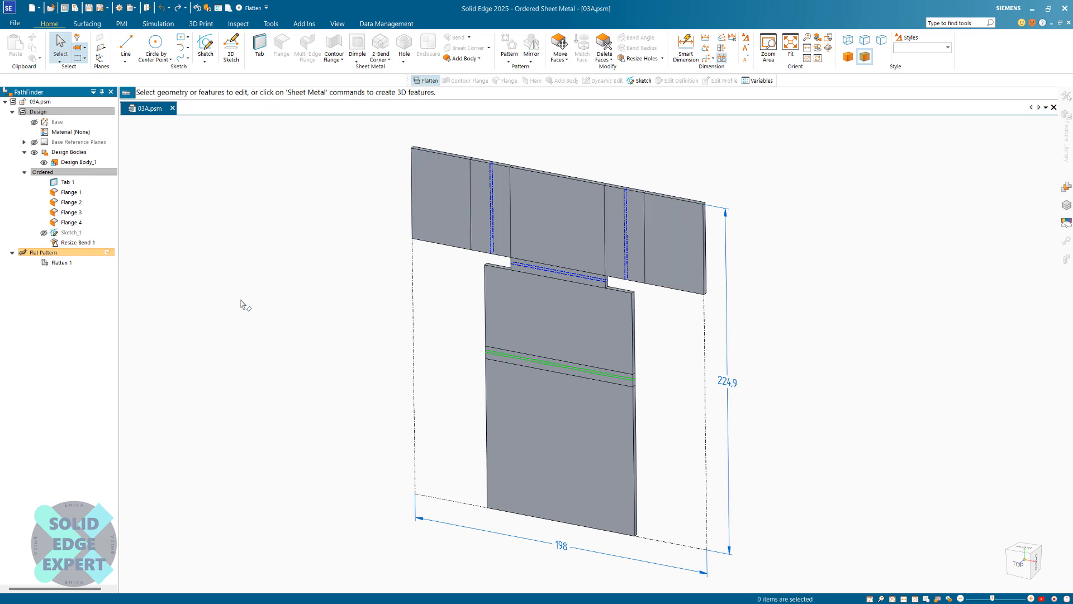
- Create a new document from the Emixa sheet metal.psm template and switch it to the ordered environment
key(ctrl+n)
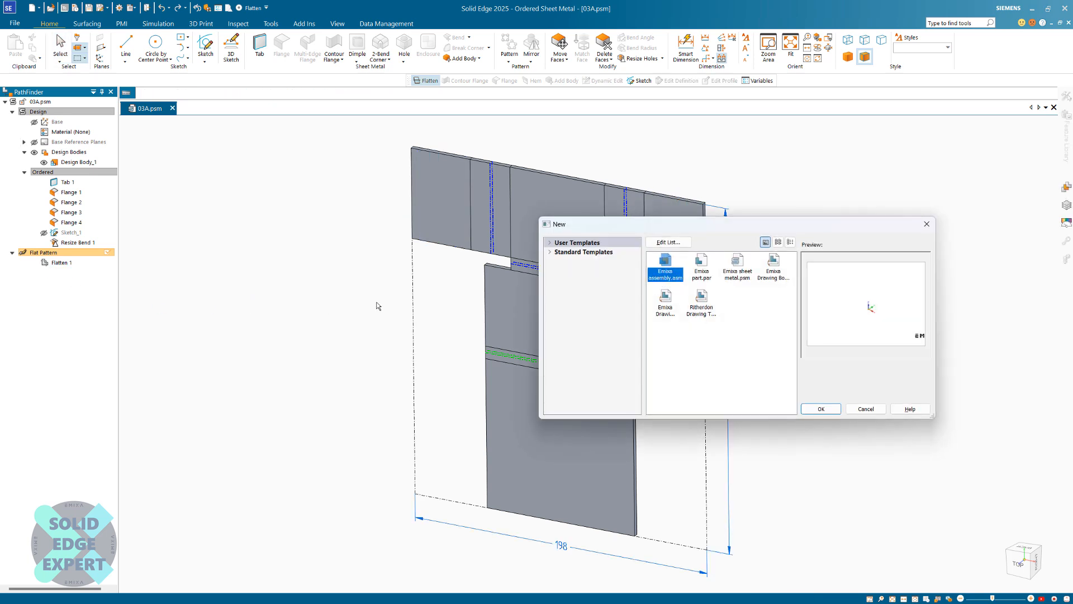
click(737, 264)
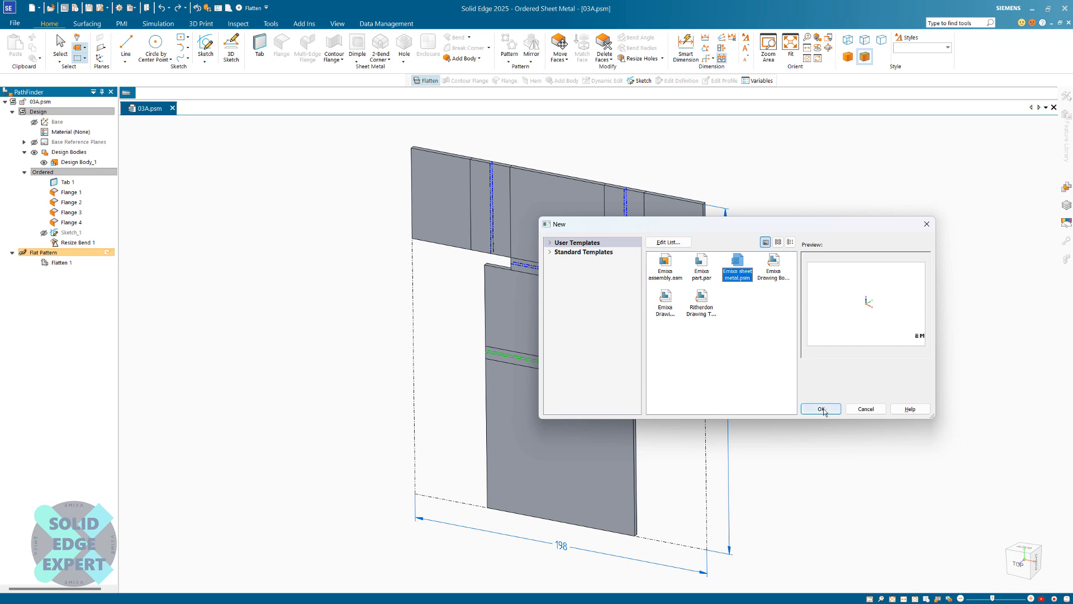
click(821, 409)
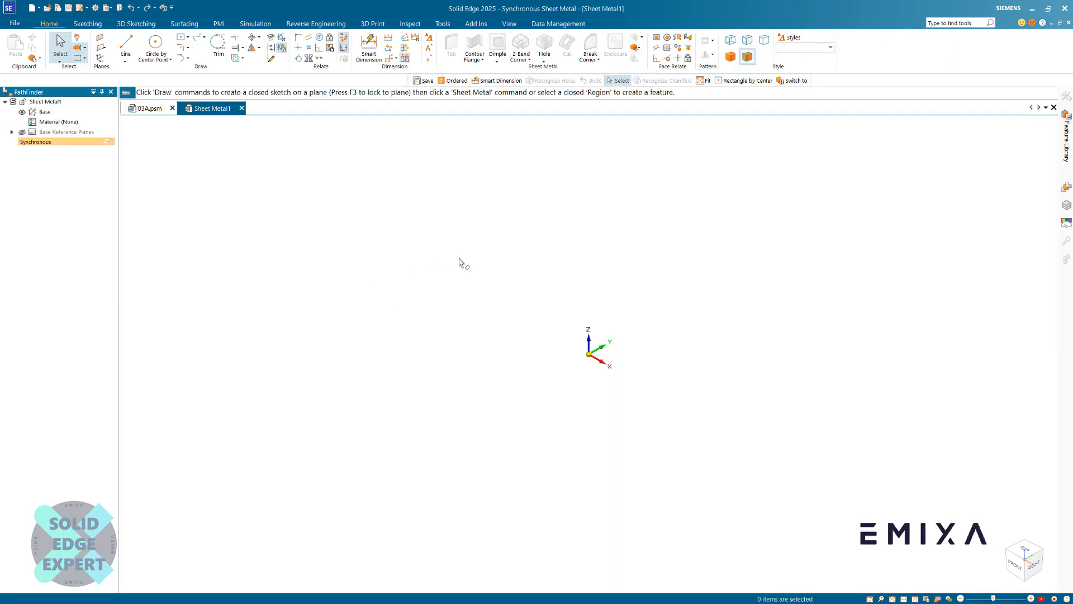
right_click(240, 209)
click(282, 375)
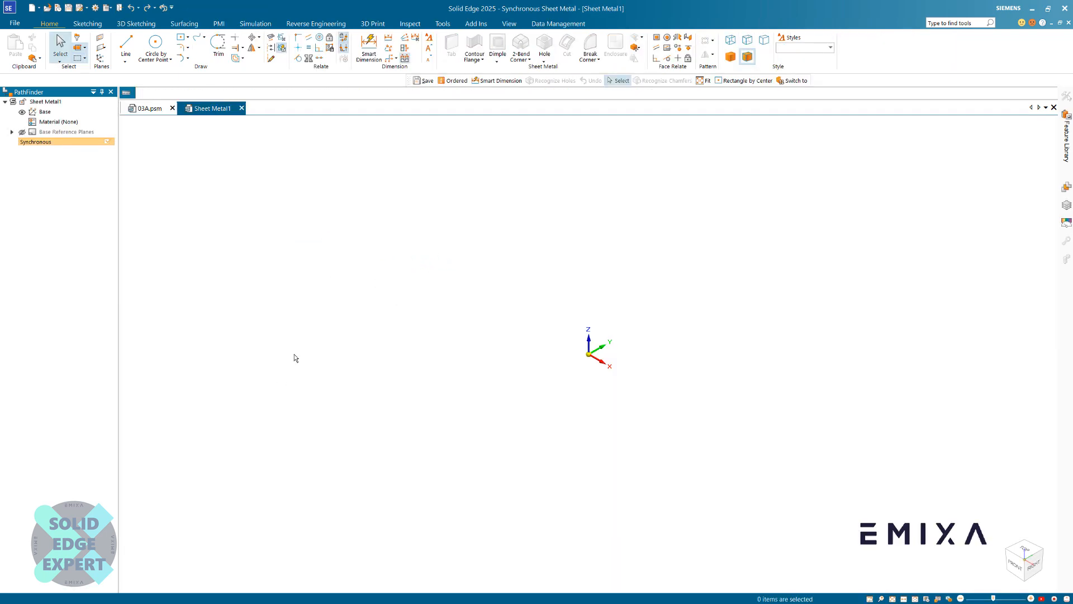
- Start a Part Copy in the new document and choose 03A.psm as the source file
click(40, 58)
click(58, 71)
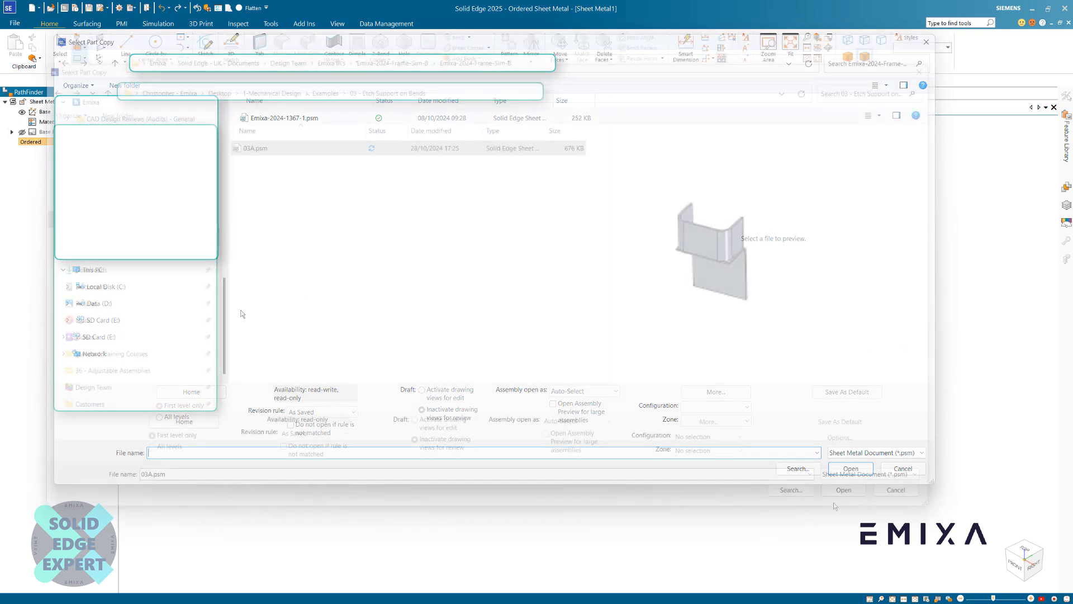
click(843, 490)
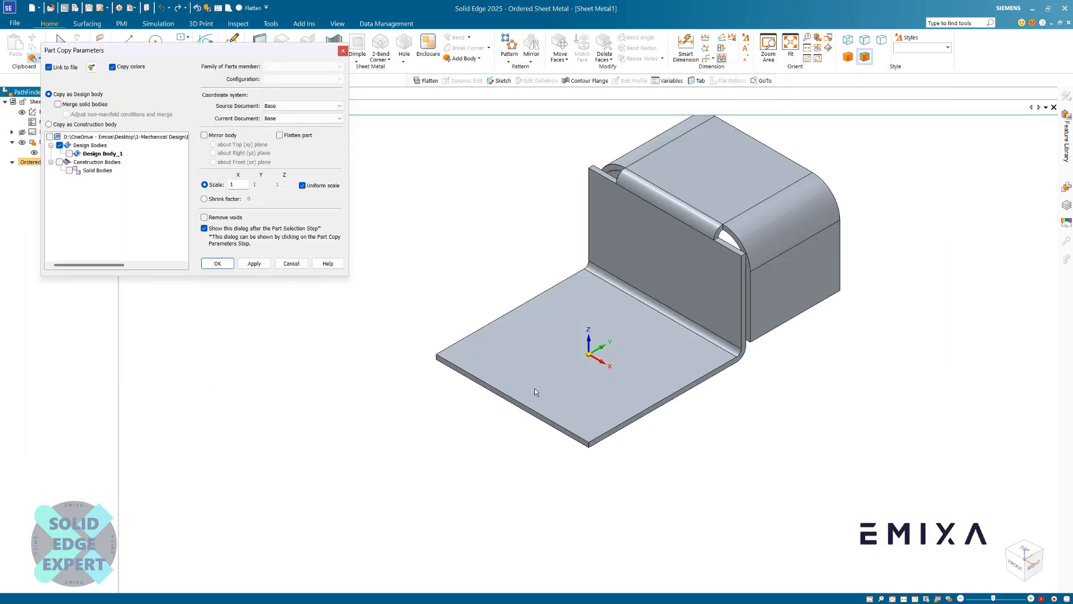
- Enable Flatten part in the part copy parameters and finish the copy as a linked design body
drag(227, 51, 309, 206)
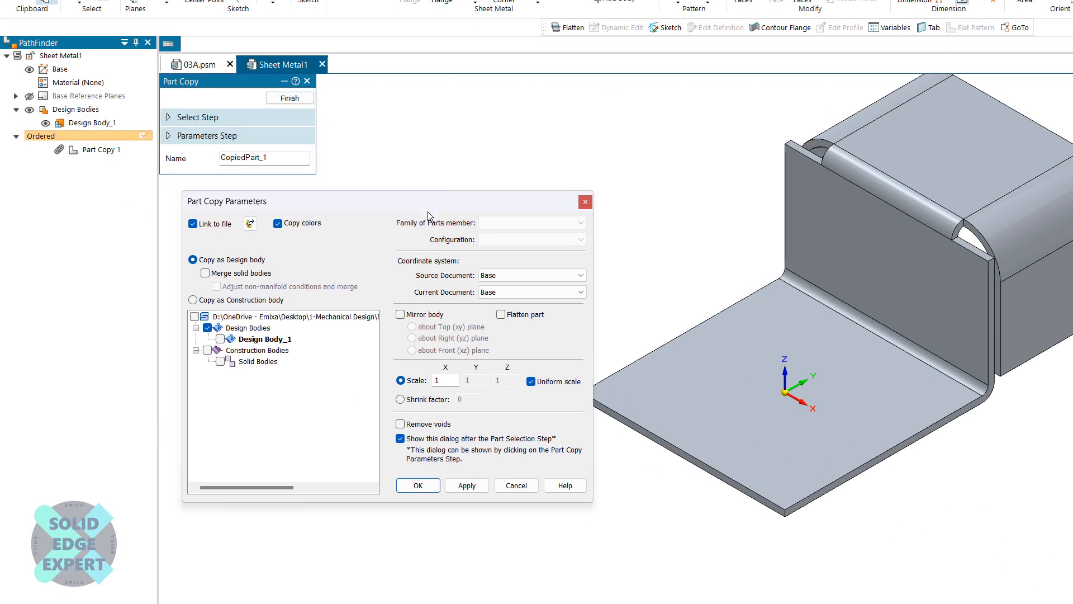
drag(411, 195, 421, 197)
click(492, 311)
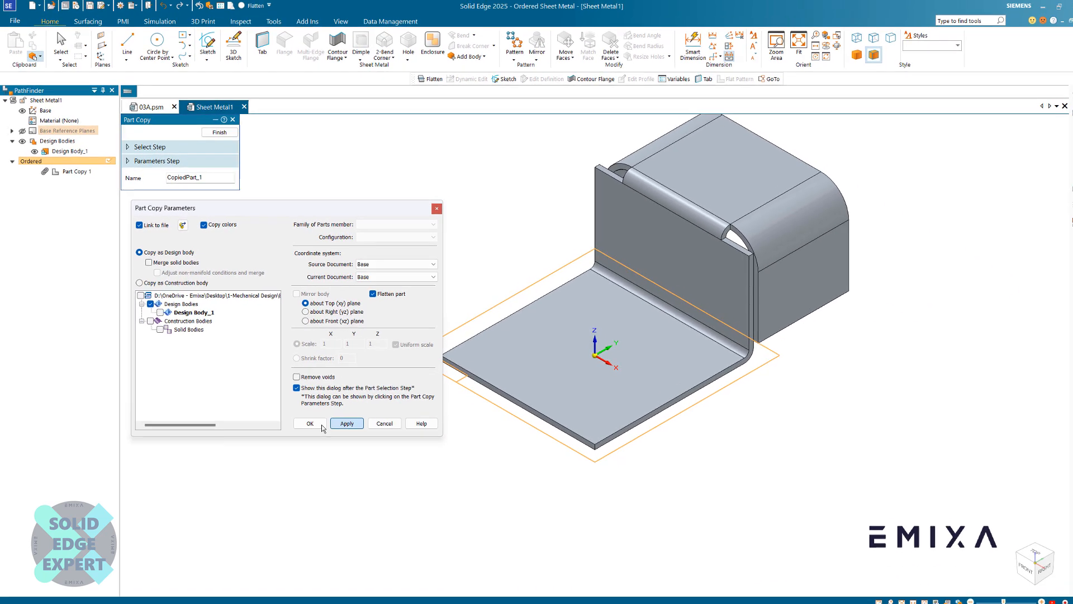
click(318, 424)
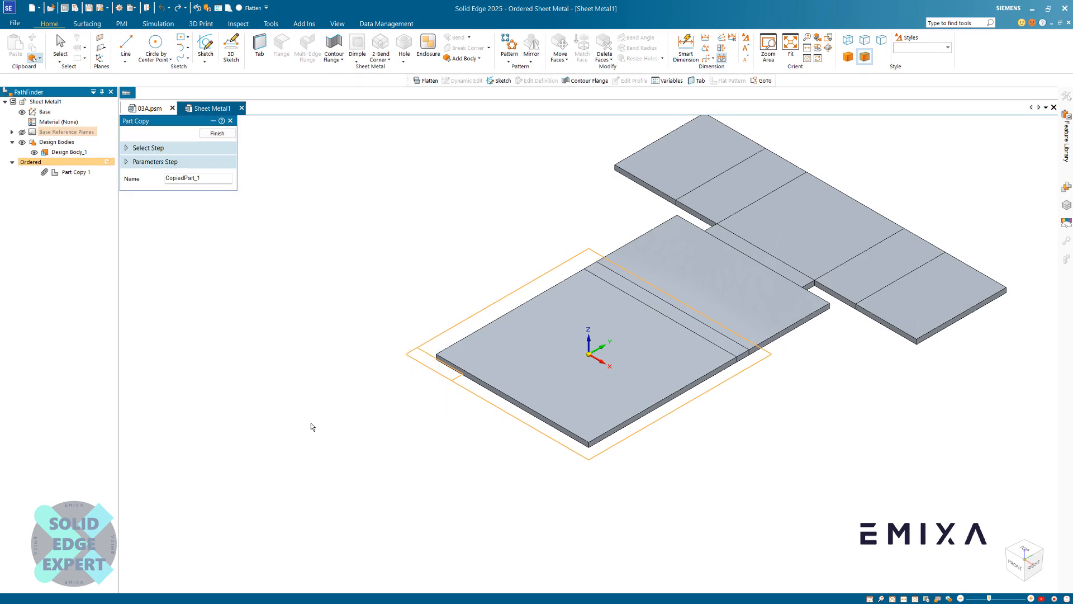
click(209, 144)
- Use Move Faces with Face selection to shift all faces of the upper crosspiece outward along Y, away from the lower section
scroll(378, 349, up, 3)
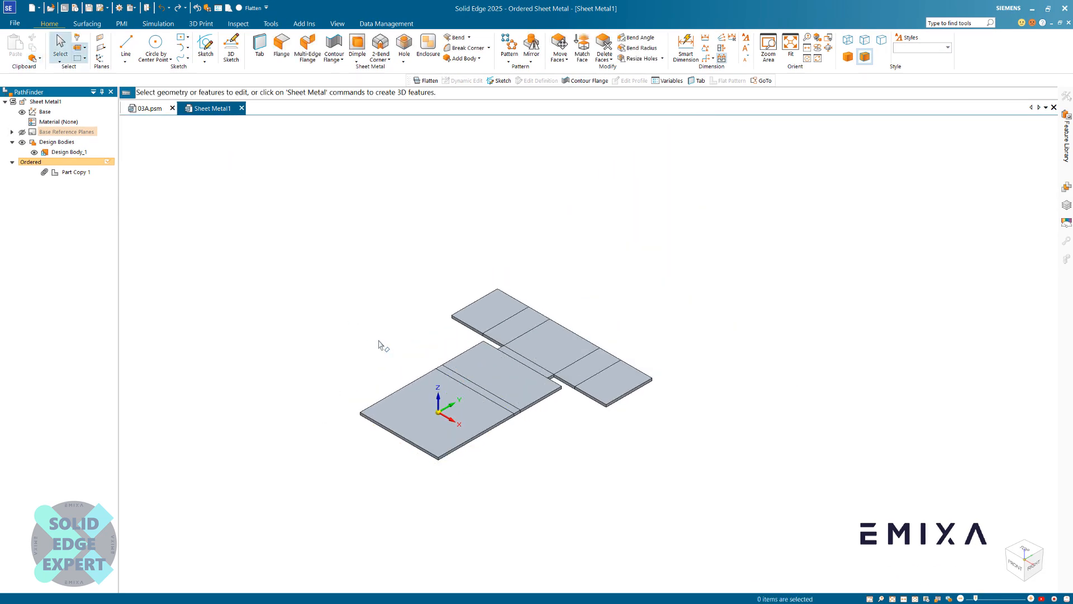
scroll(377, 359, up, 2)
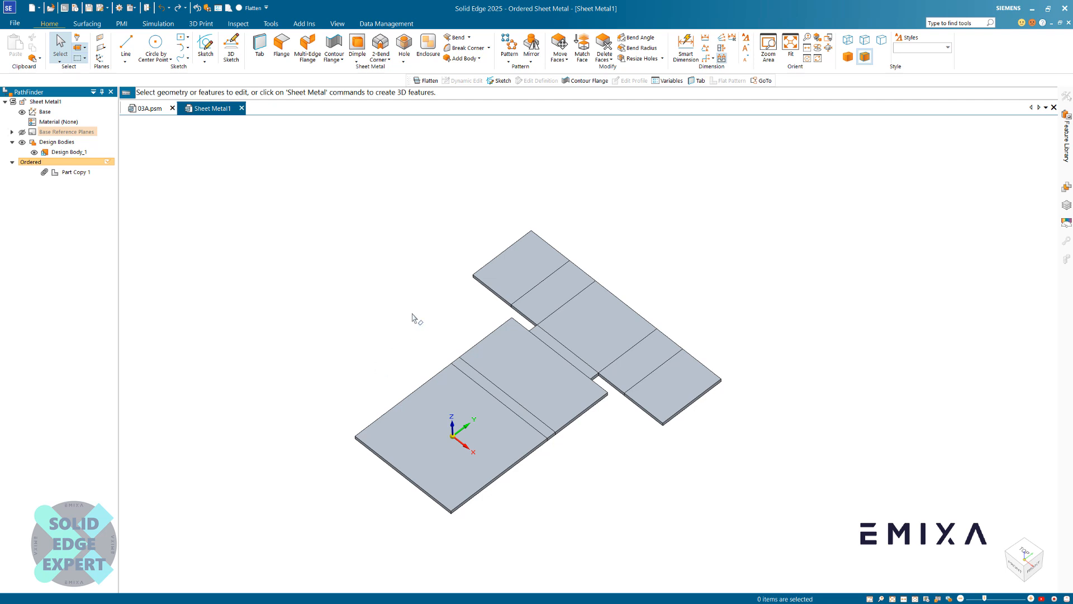
click(560, 58)
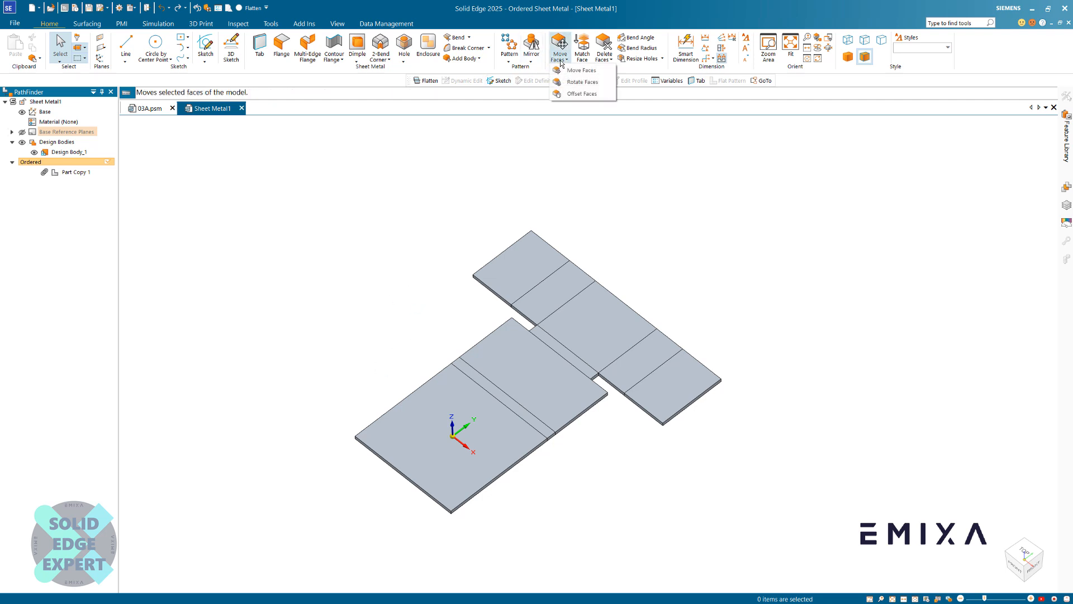
click(573, 75)
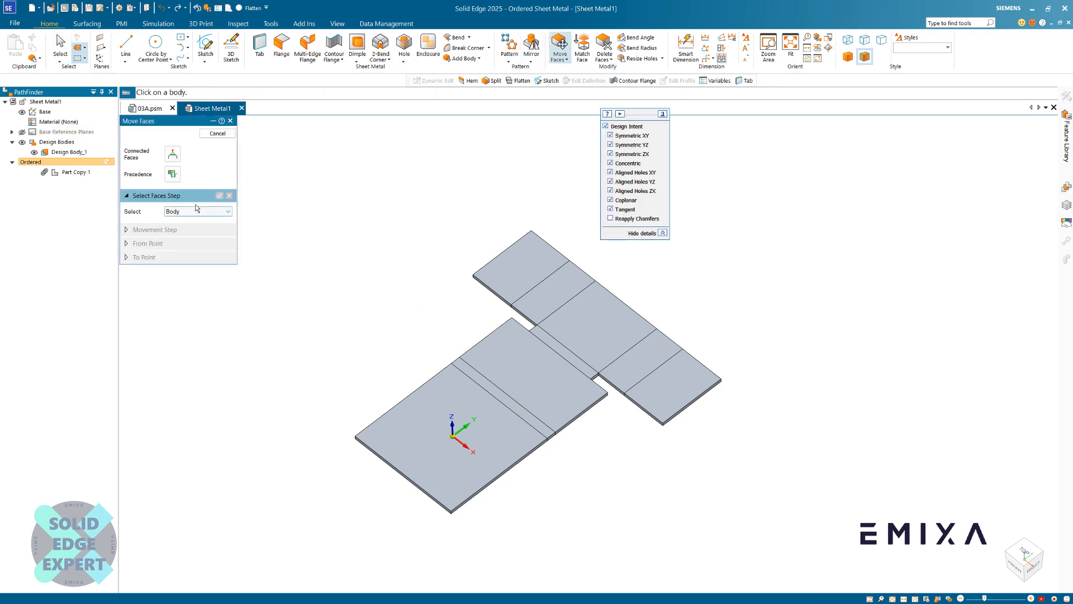
click(198, 212)
click(173, 220)
click(1024, 552)
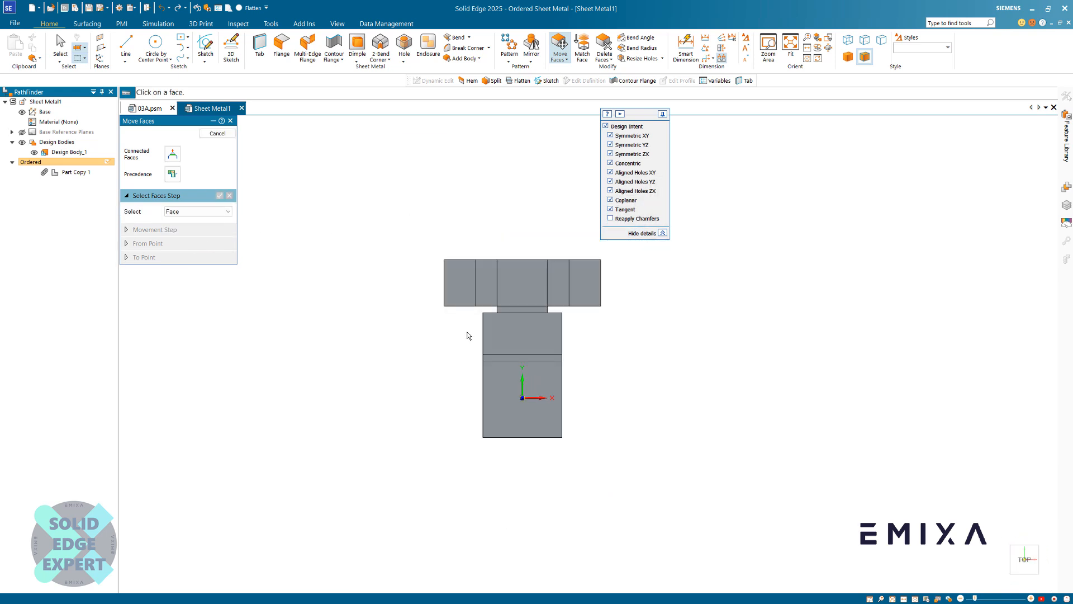
drag(367, 262, 729, 364)
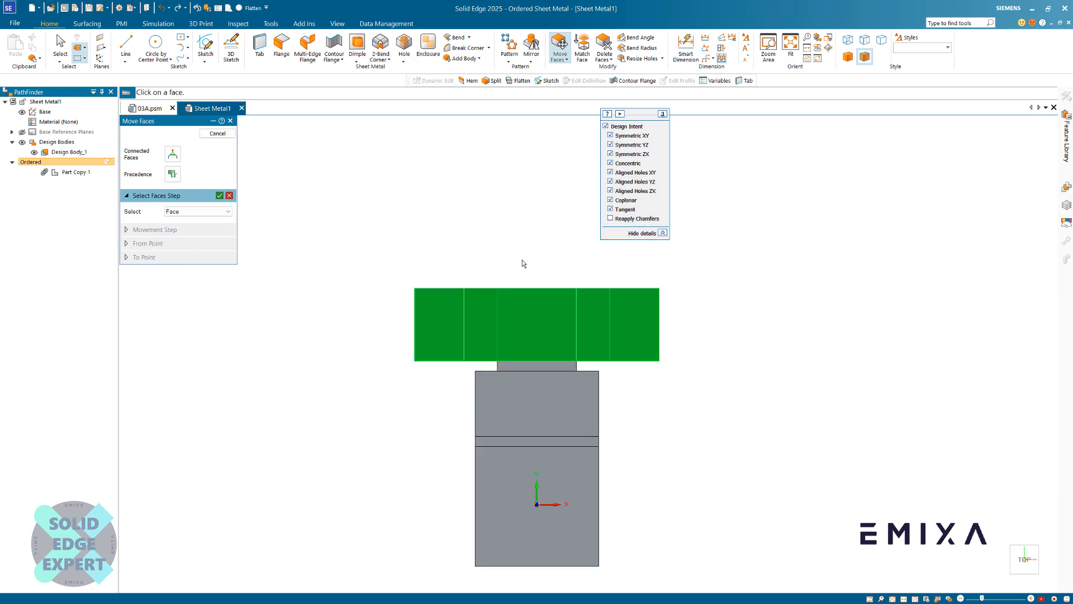
click(414, 302)
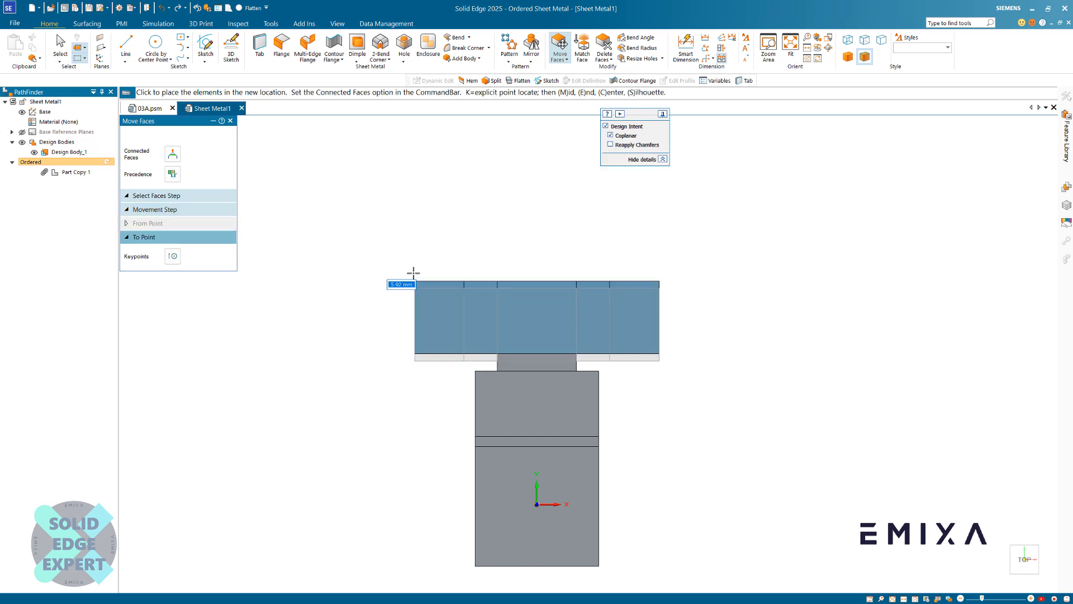
click(413, 278)
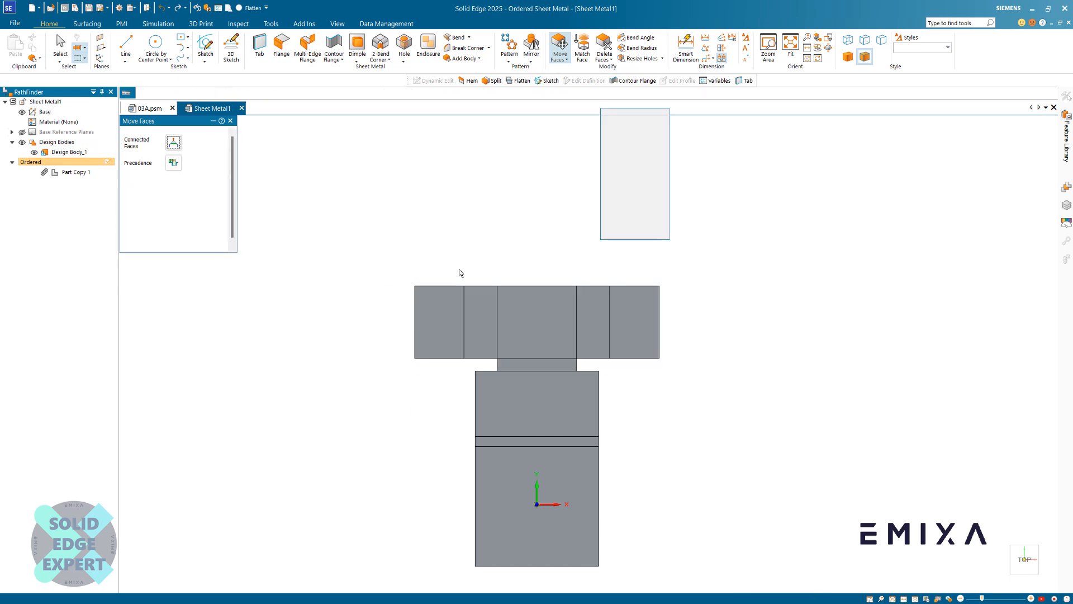
click(217, 133)
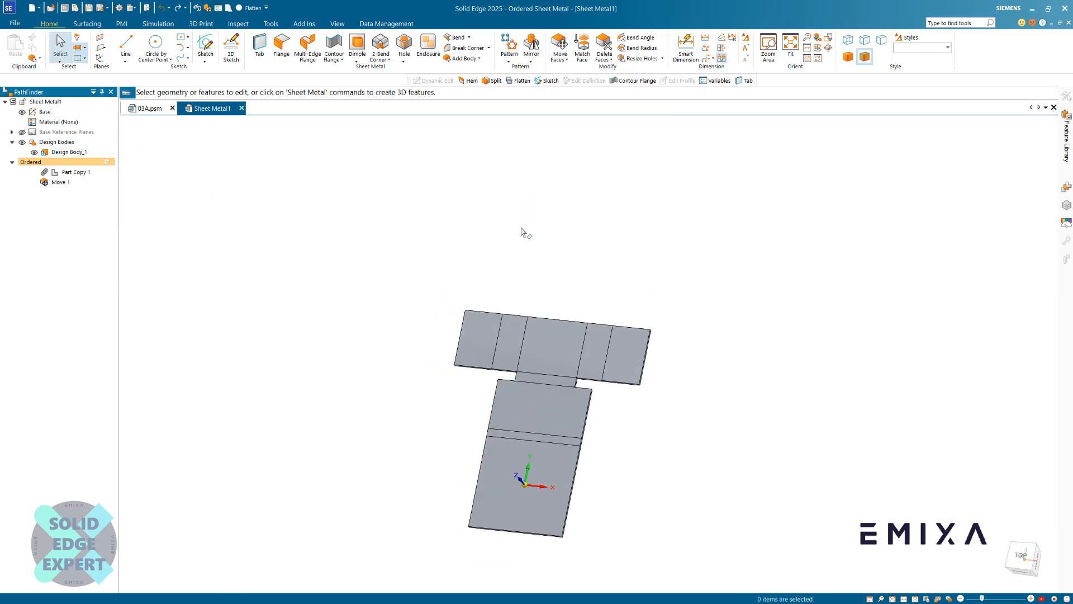
- Run Thin Part to Sheet Metal on the copied body with the upper section's central face as base face, and finish the transform
click(522, 80)
key(Escape)
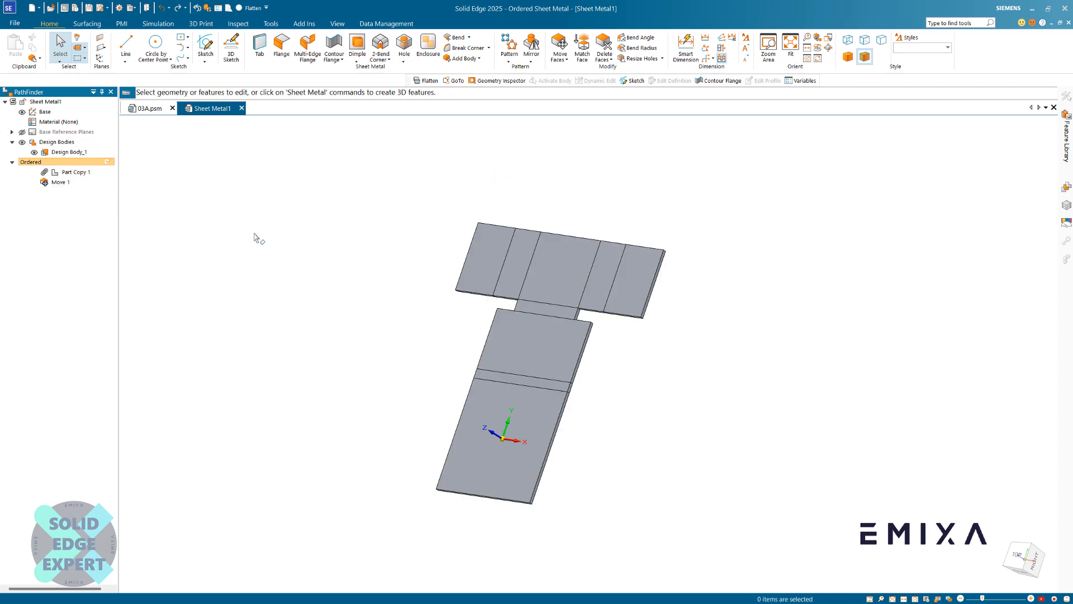
click(270, 24)
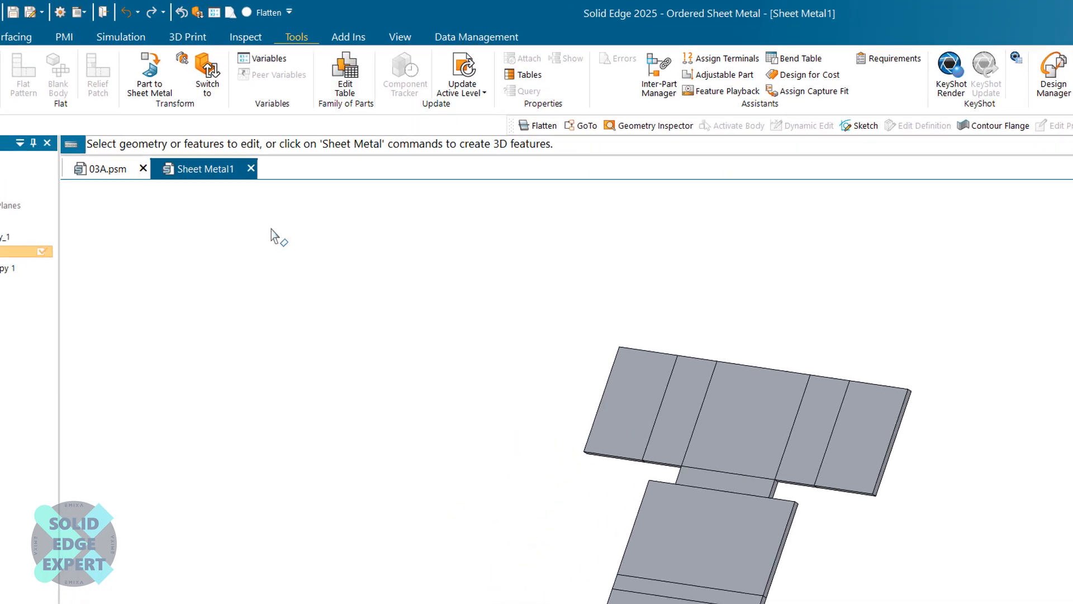
click(178, 45)
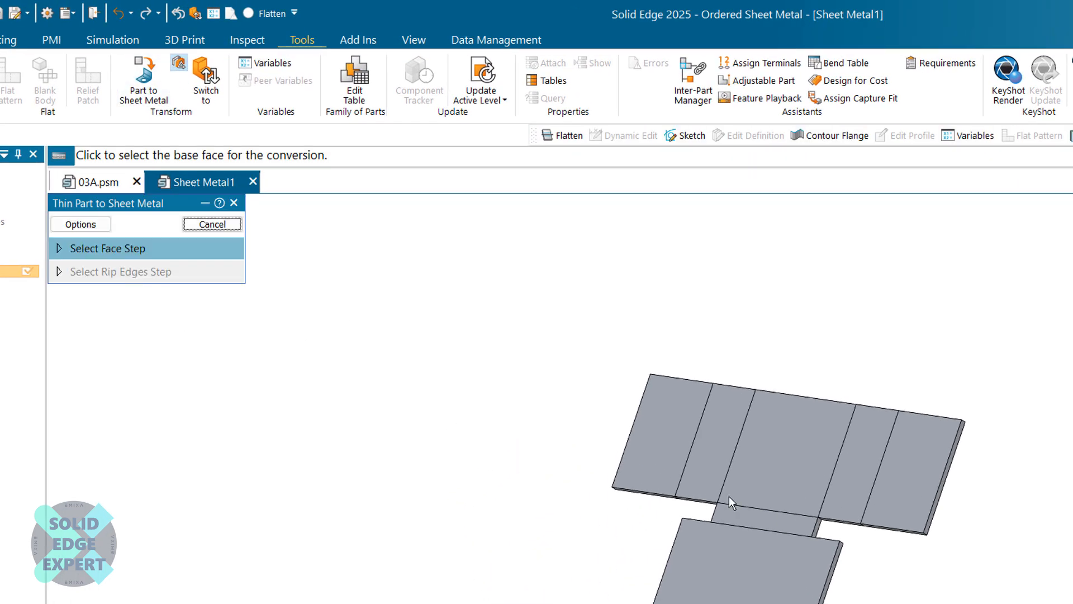
click(794, 474)
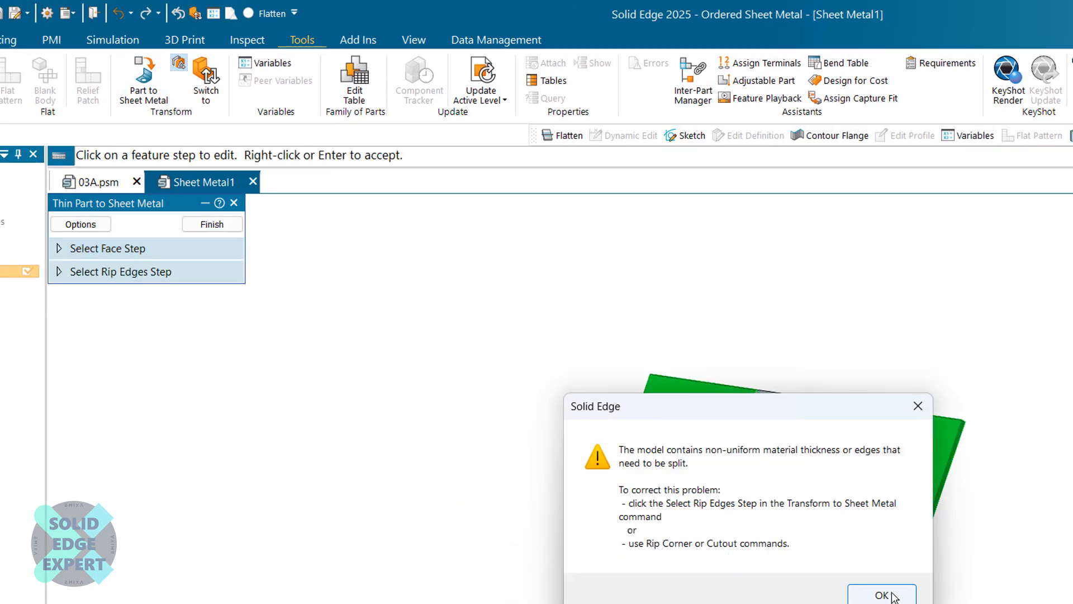
click(883, 594)
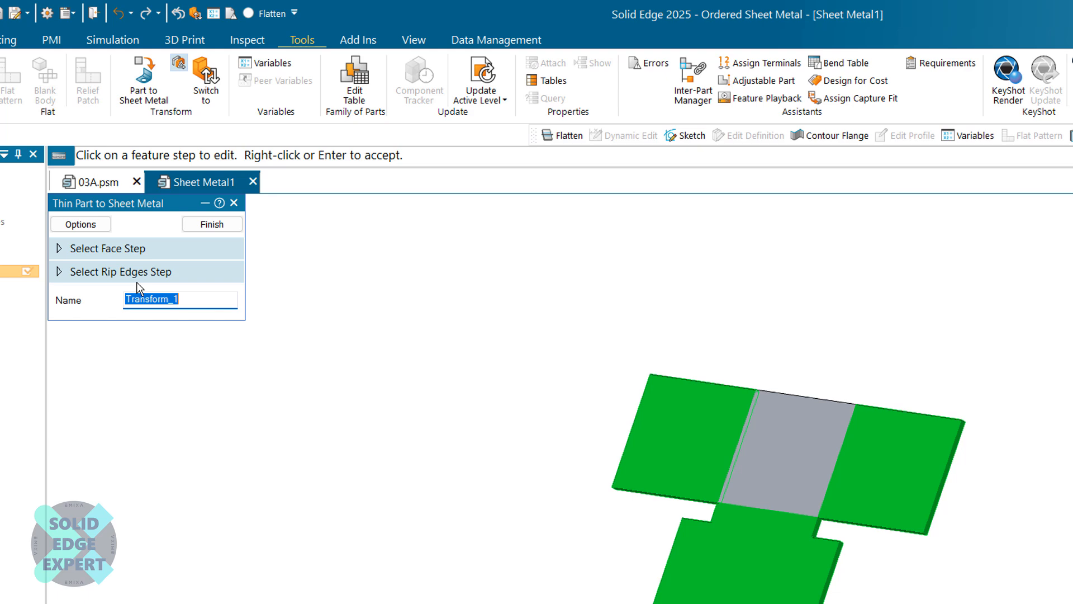
click(213, 224)
click(212, 224)
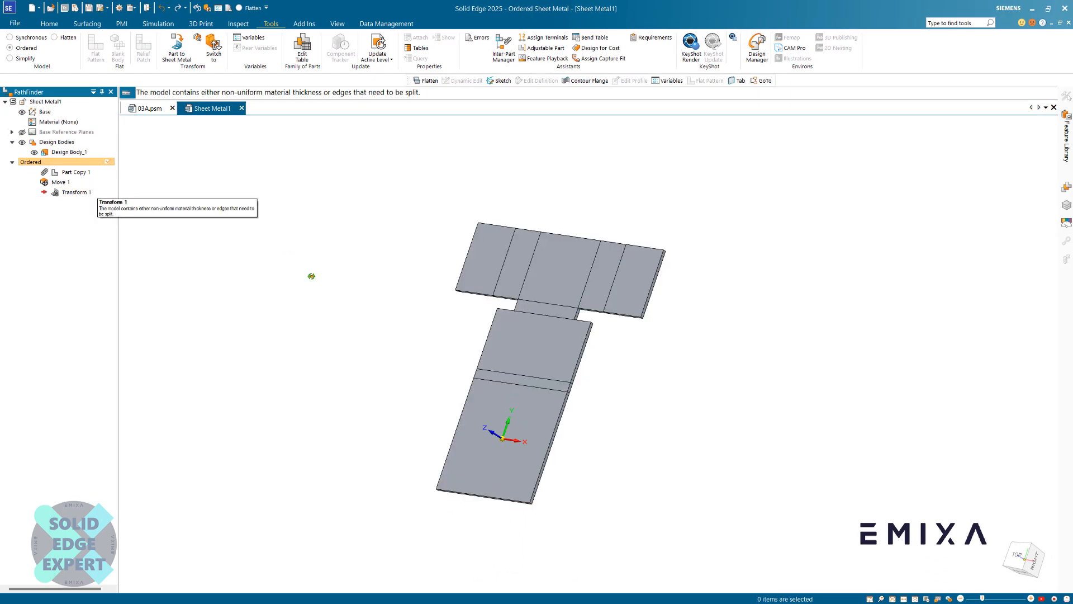
- Create a flat pattern of the transformed body, with the crosspiece's central face as base and its edge at the neck as x-axis
click(67, 39)
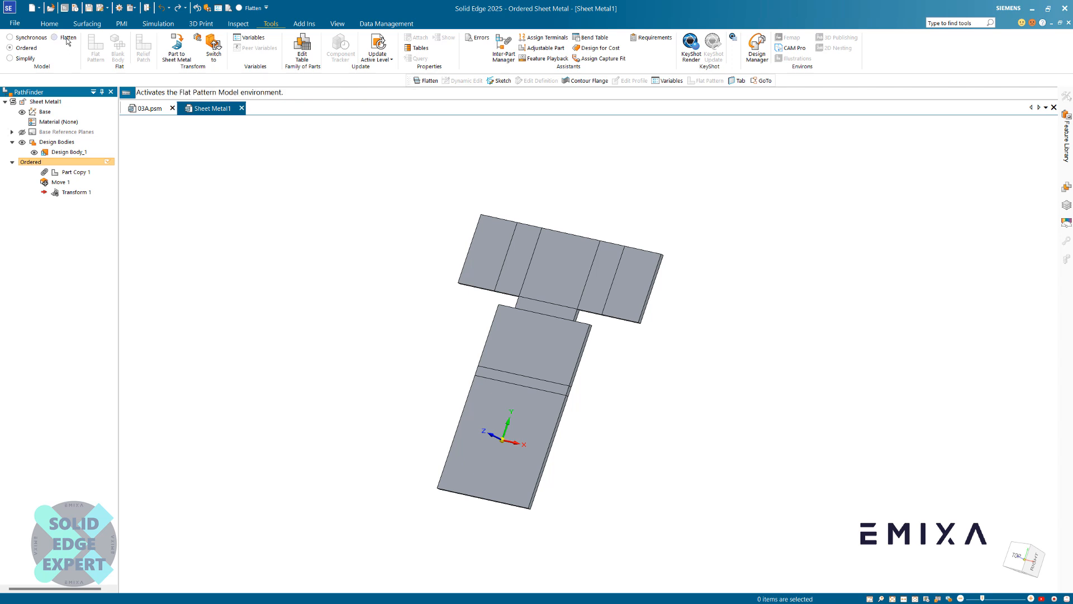
click(567, 286)
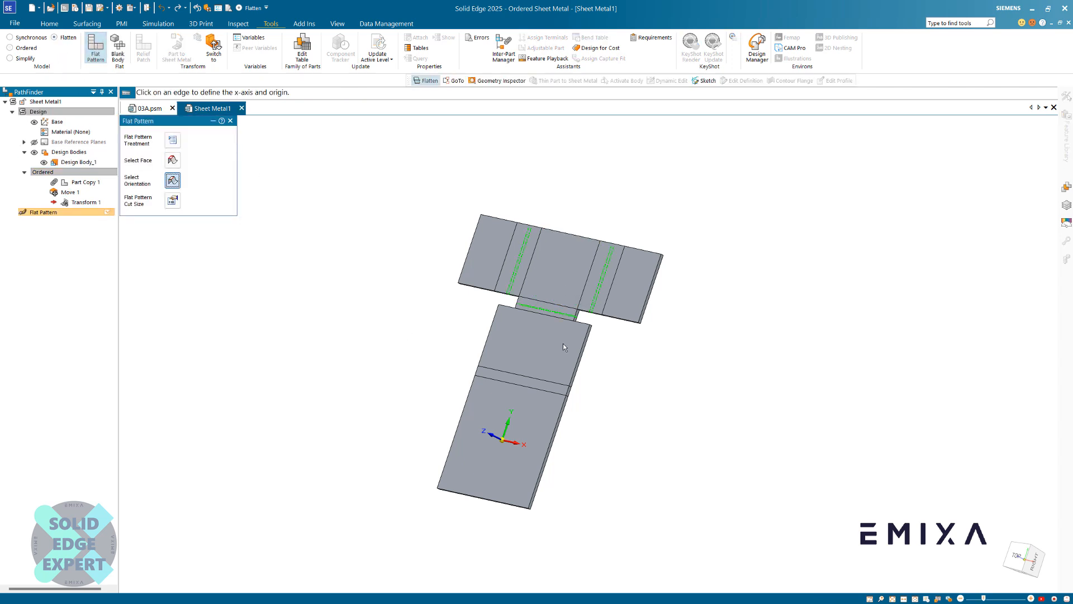
click(557, 307)
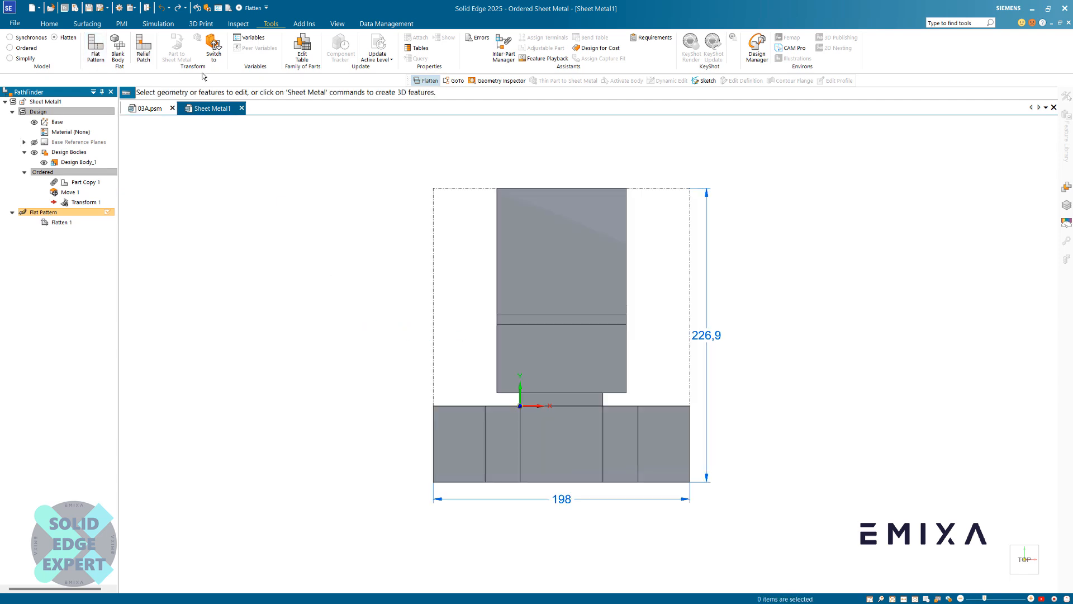
click(106, 8)
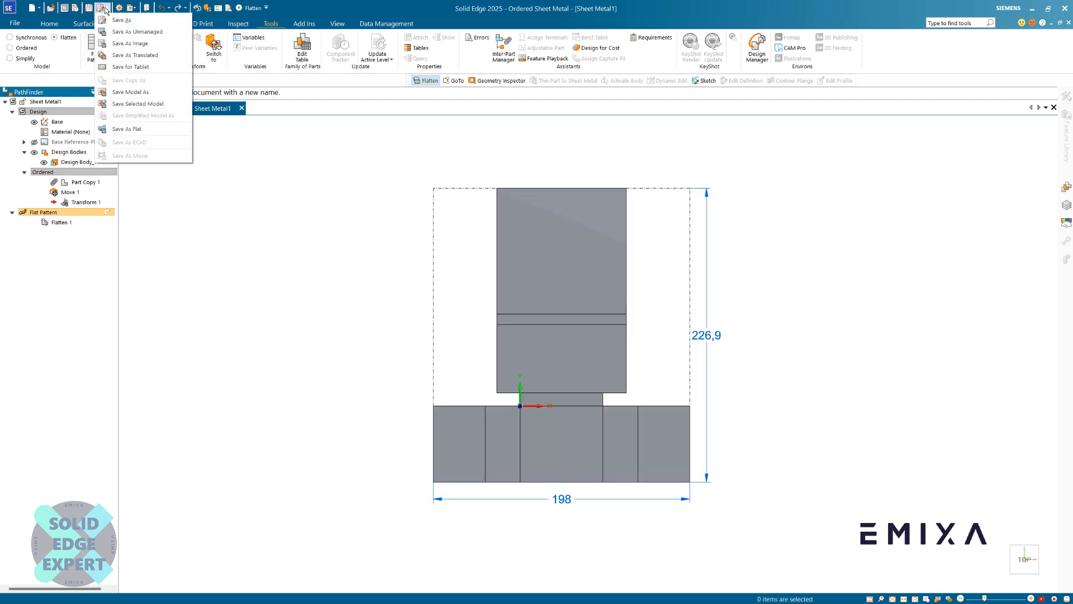
click(128, 130)
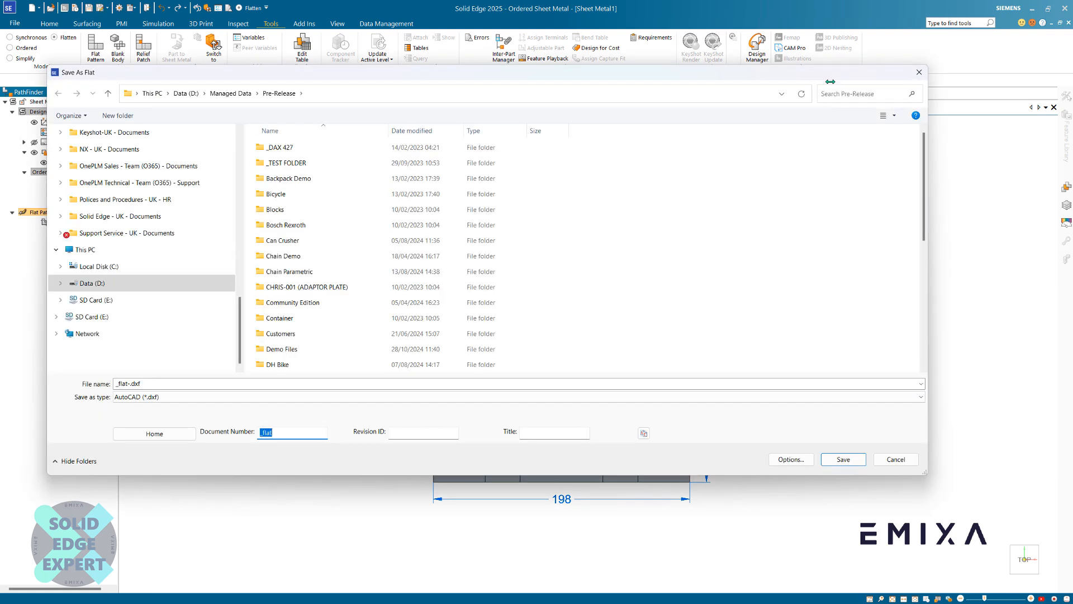
click(918, 72)
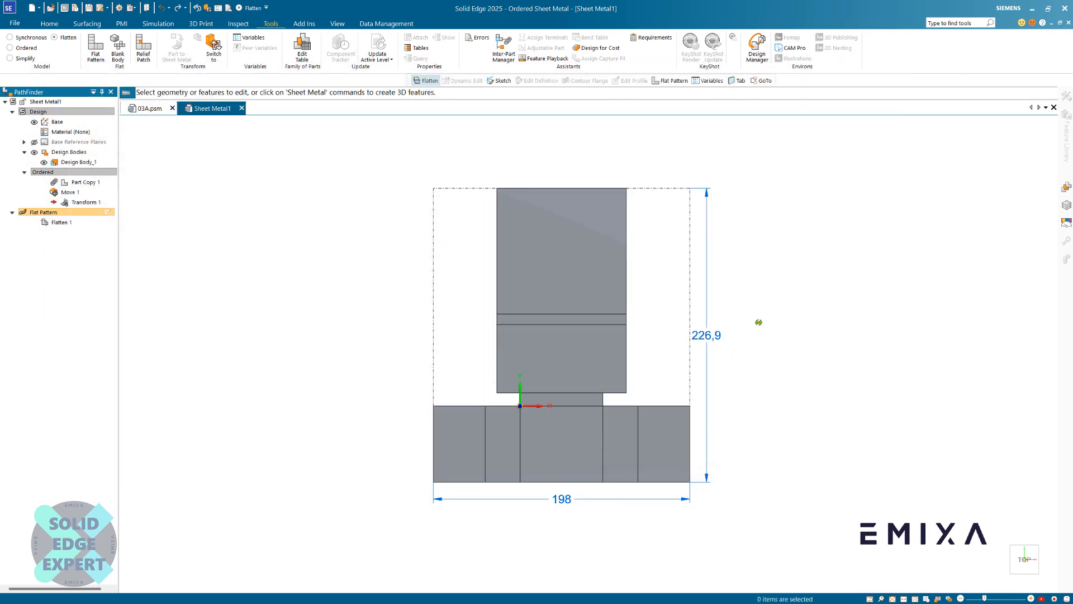
middle_drag(759, 322, 708, 319)
- Switch back to 03A.psm and return from the flat pattern to the ordered folded model with the sheet metal modelling commands available
click(147, 108)
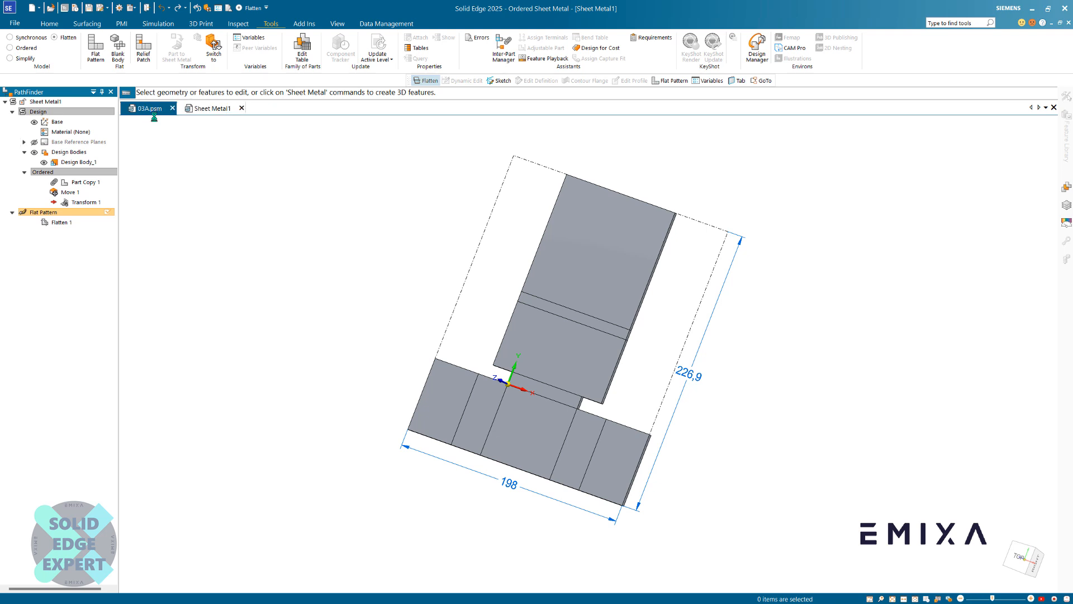
click(87, 177)
middle_drag(570, 385, 549, 313)
middle_drag(412, 281, 341, 375)
click(49, 24)
scroll(636, 347, down, 2)
scroll(461, 280, up, 3)
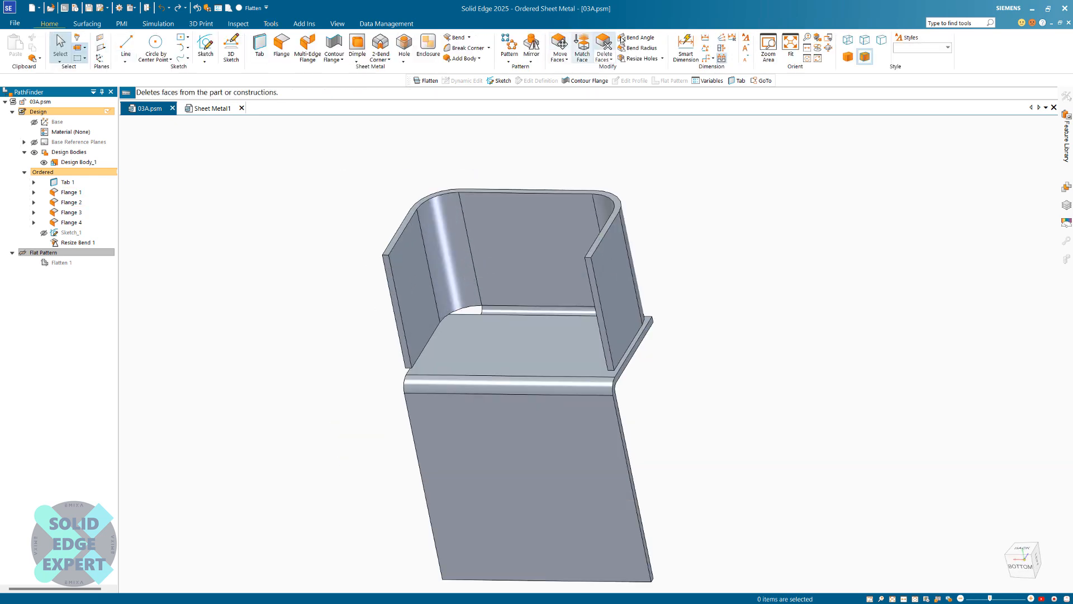
- Use Bend Radius to set the single bend between the back flange and the horizontal plate to a 6 mm radius
click(639, 48)
click(524, 310)
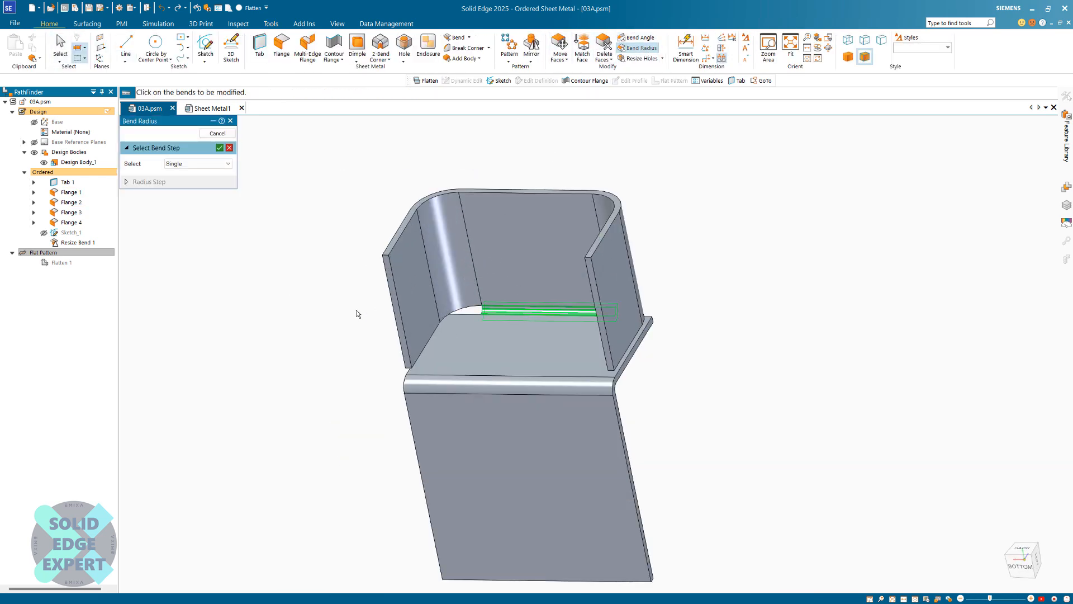
right_click(288, 248)
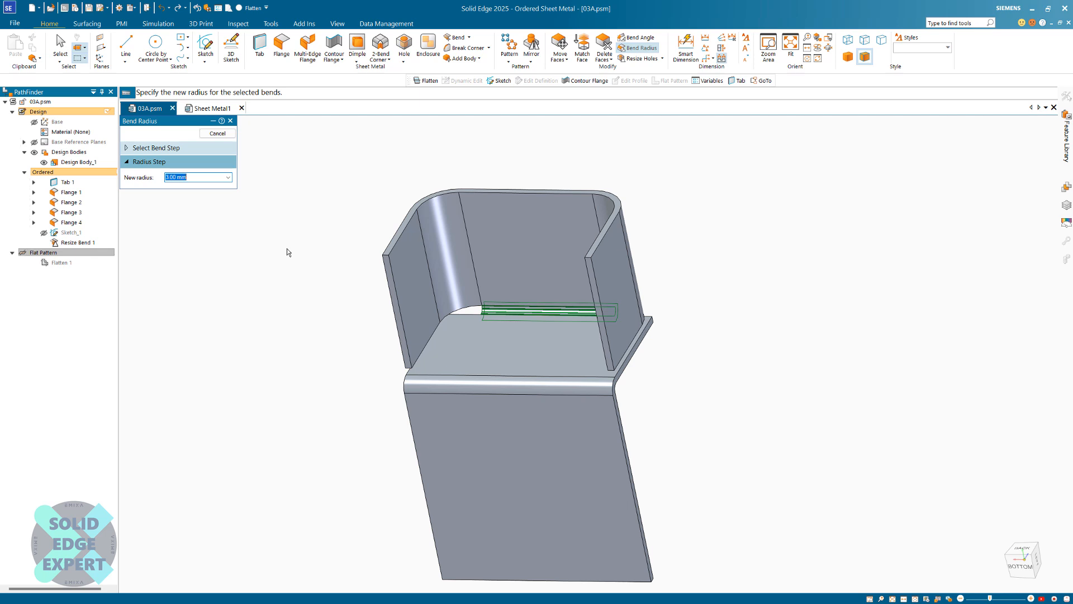
text(6)
key(Return)
right_click(325, 281)
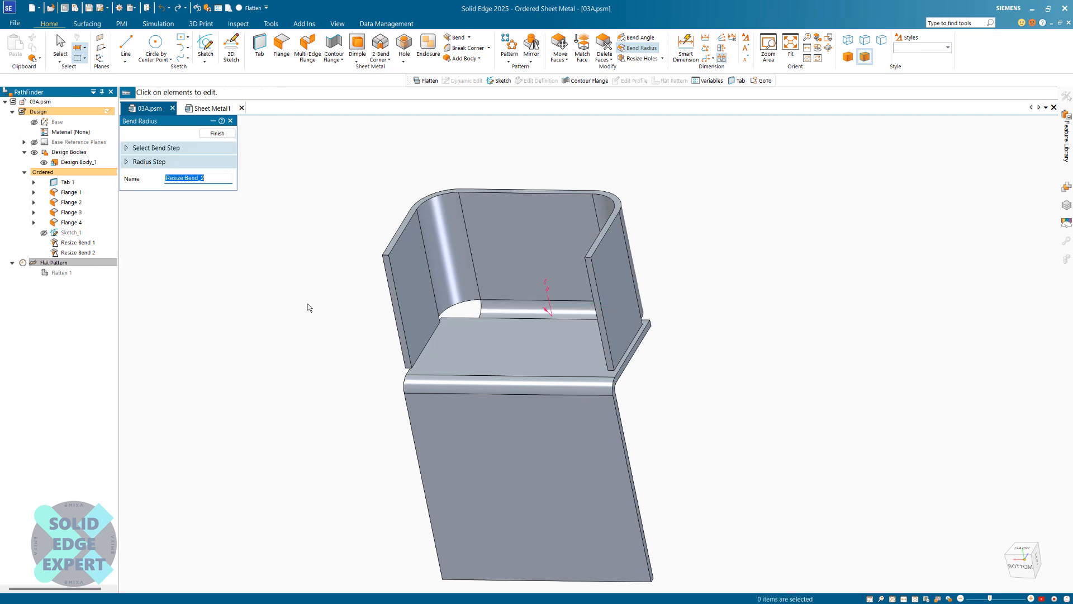
right_click(310, 301)
middle_drag(310, 300, 429, 238)
key(Escape)
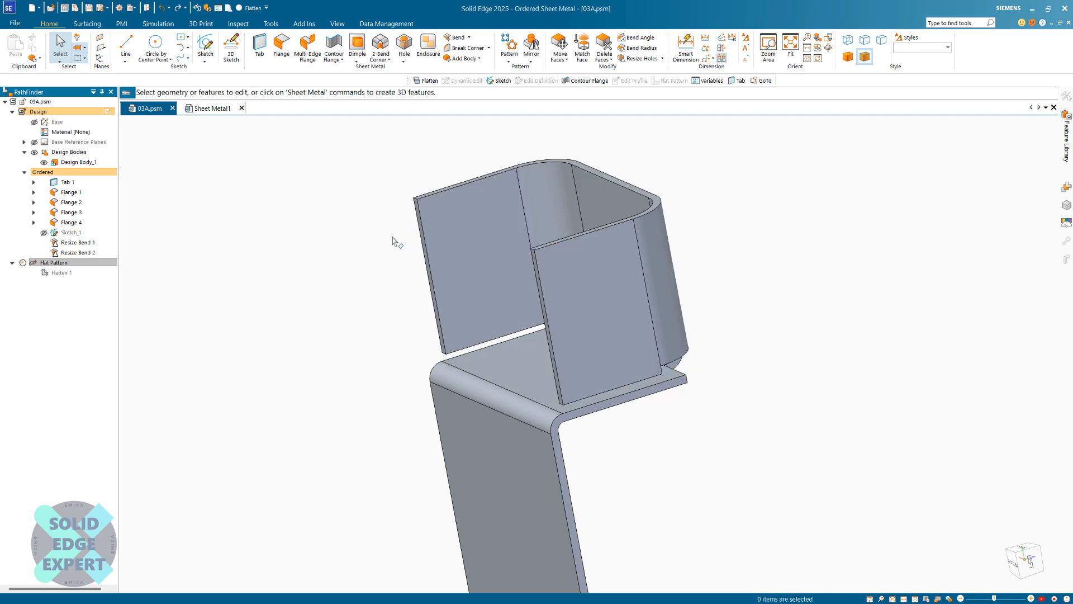
- Dynamically edit Flange 3 and set its length dimension to 60 mm
click(73, 213)
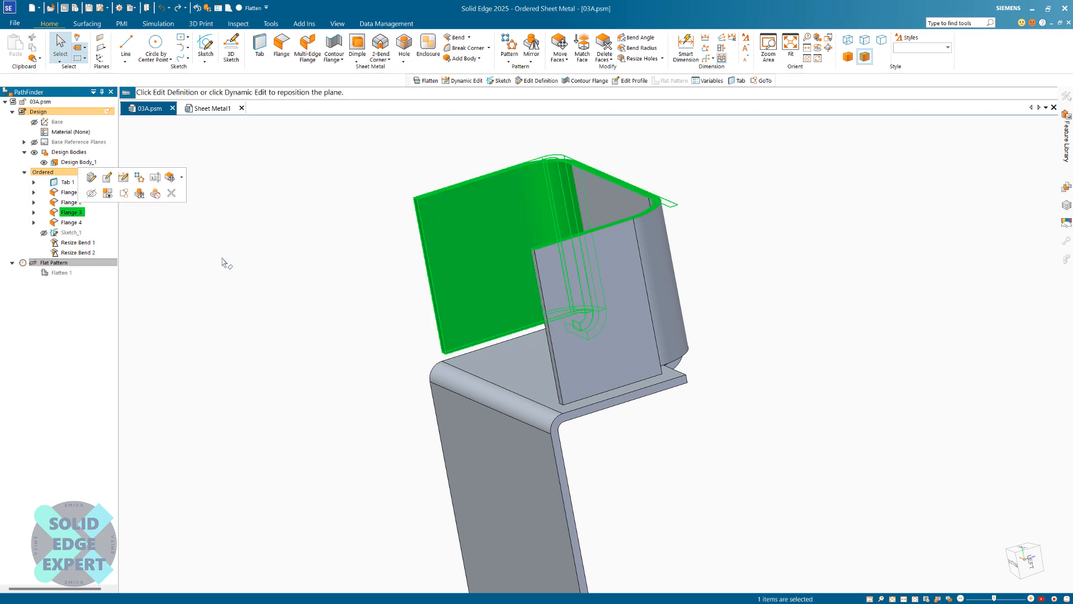
click(124, 180)
middle_drag(316, 221, 420, 332)
scroll(426, 361, up, 2)
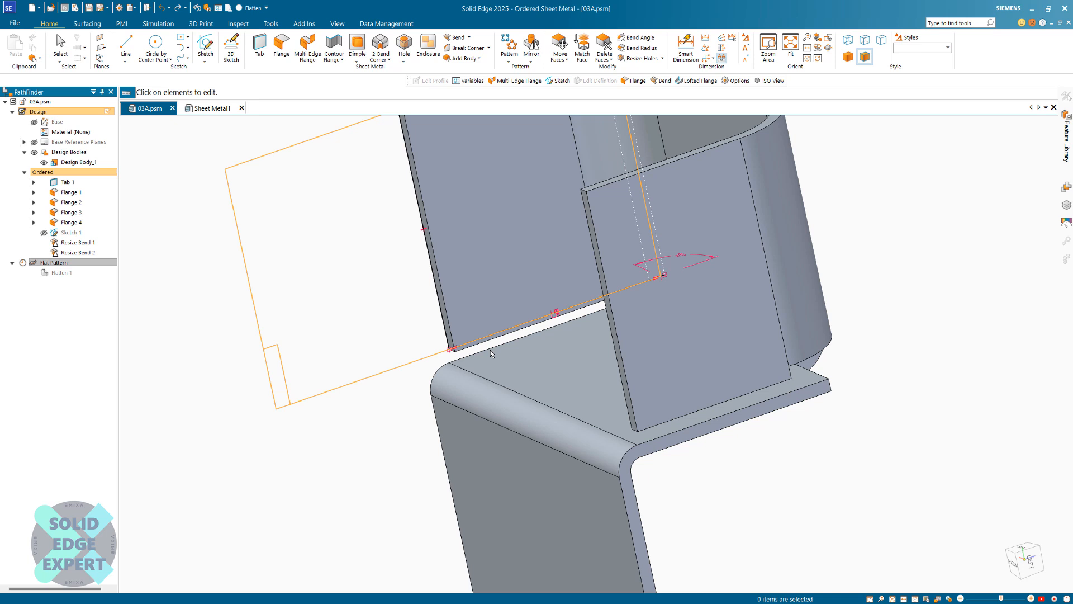
click(555, 315)
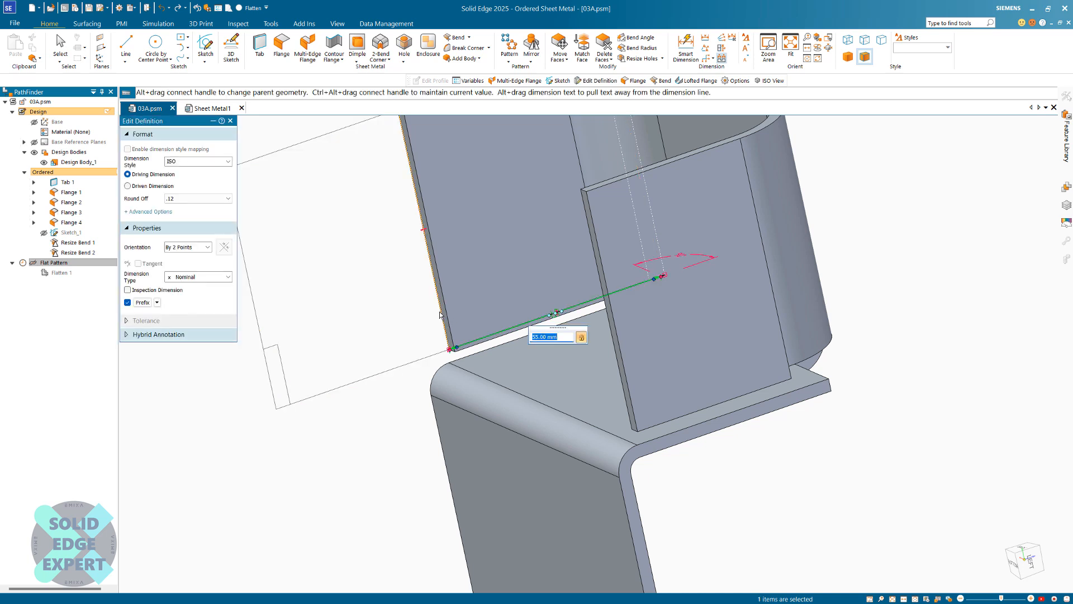
text(60)
key(Return)
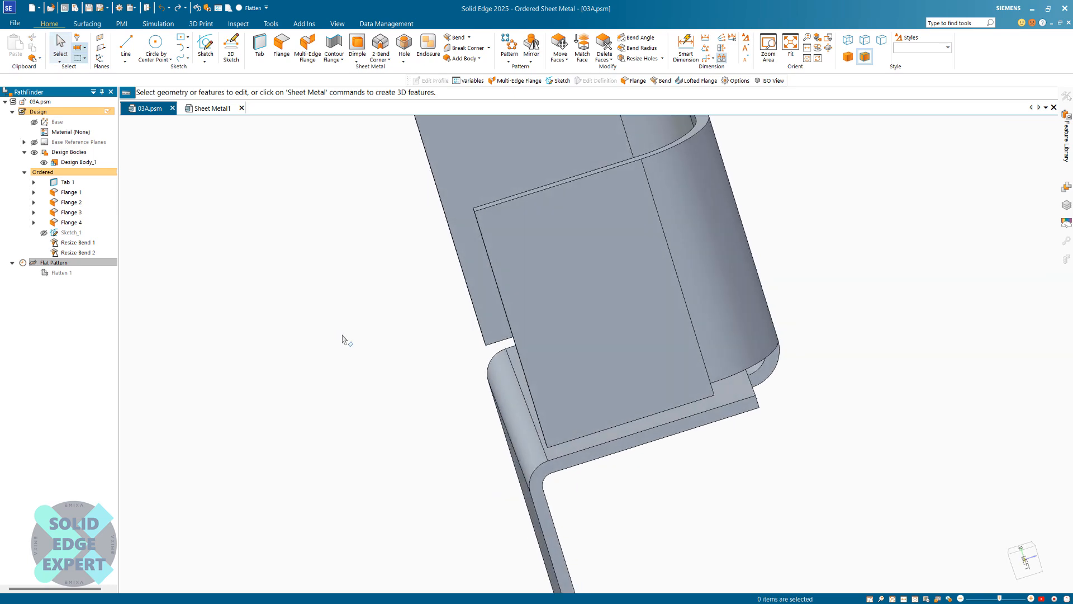
click(556, 307)
click(598, 277)
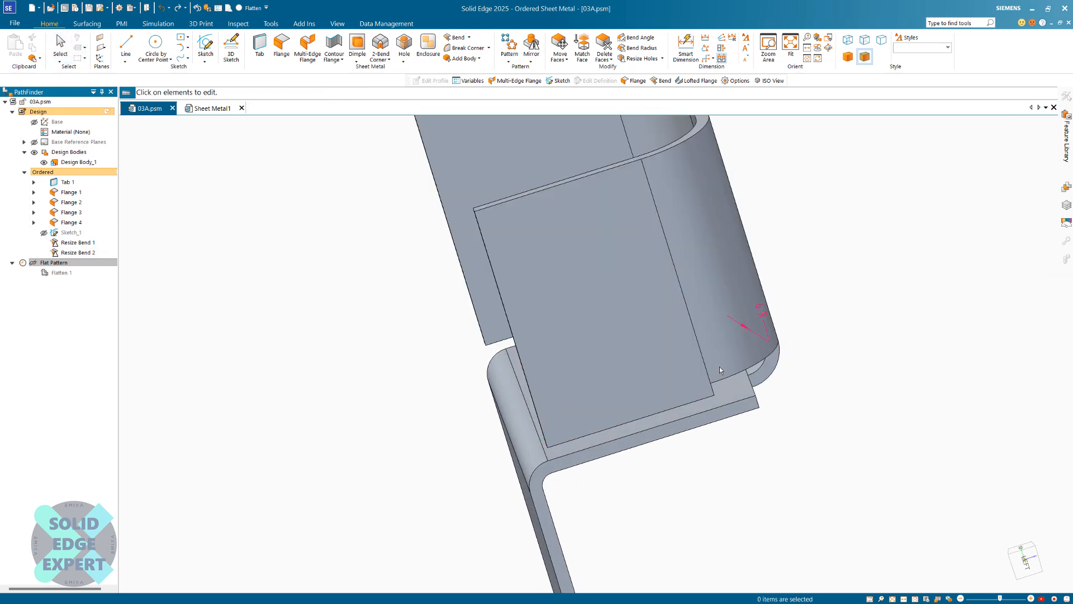
middle_drag(598, 363, 653, 412)
click(547, 314)
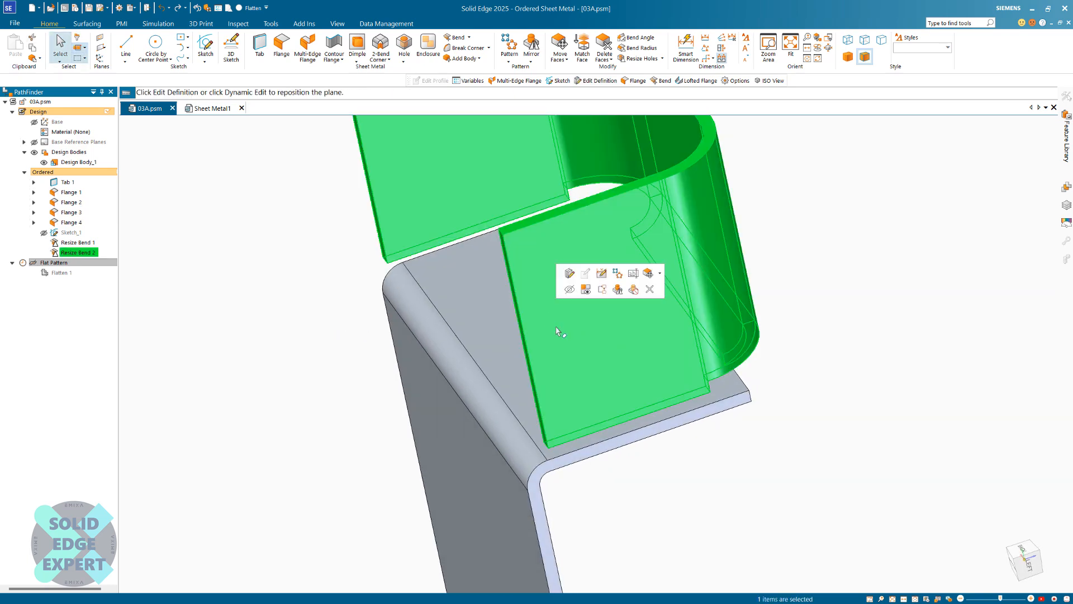
key(Escape)
middle_drag(558, 335, 755, 379)
click(562, 288)
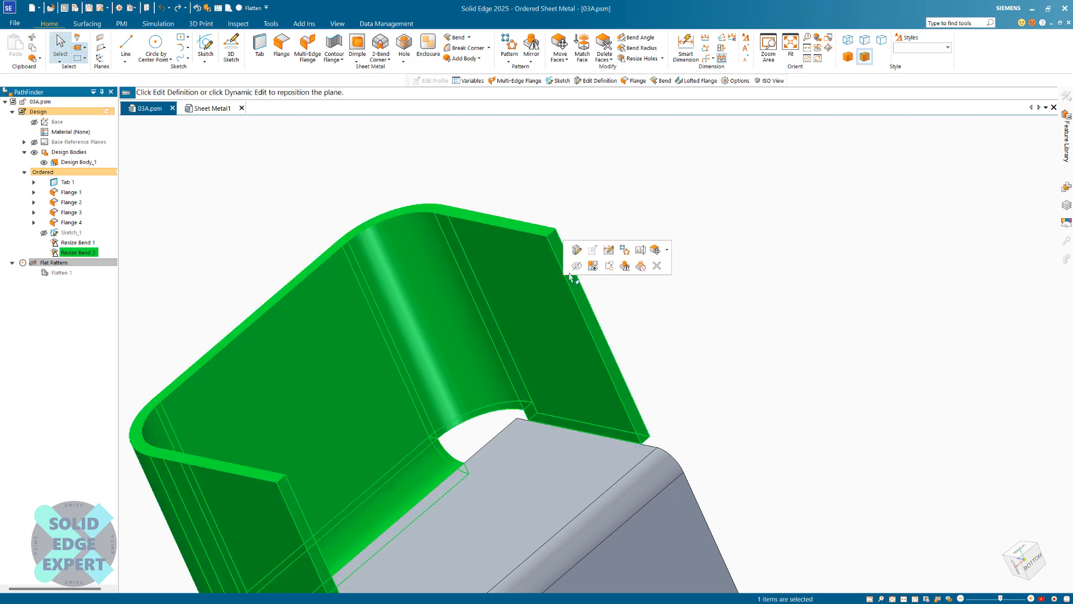
key(Escape)
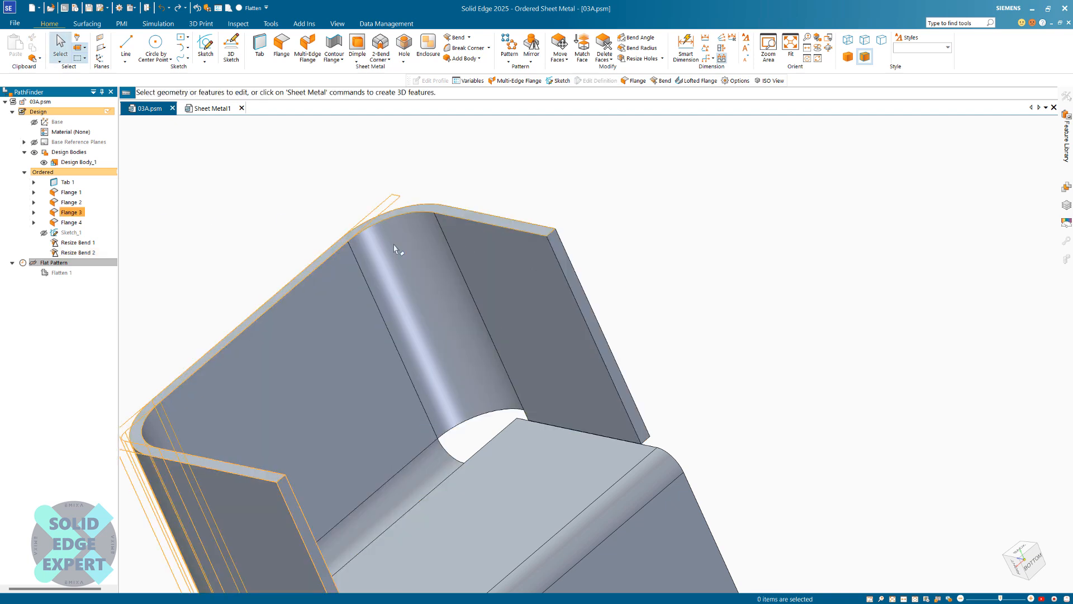
middle_drag(602, 228, 642, 197)
- Dynamically edit Flange 4 and lengthen it to match the 60 mm length of Flange 3
click(585, 242)
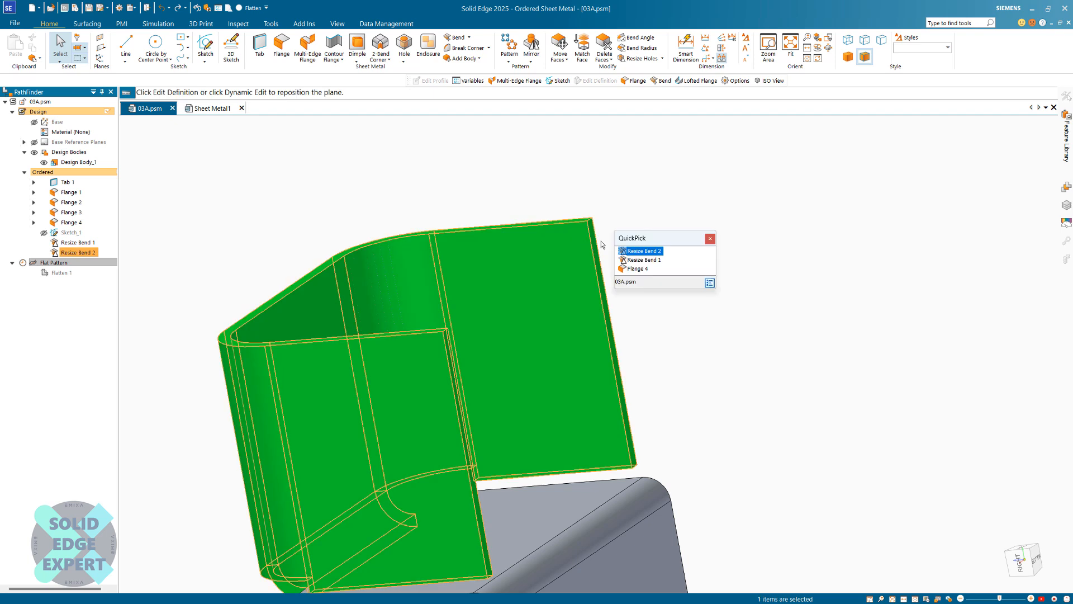
double_click(642, 269)
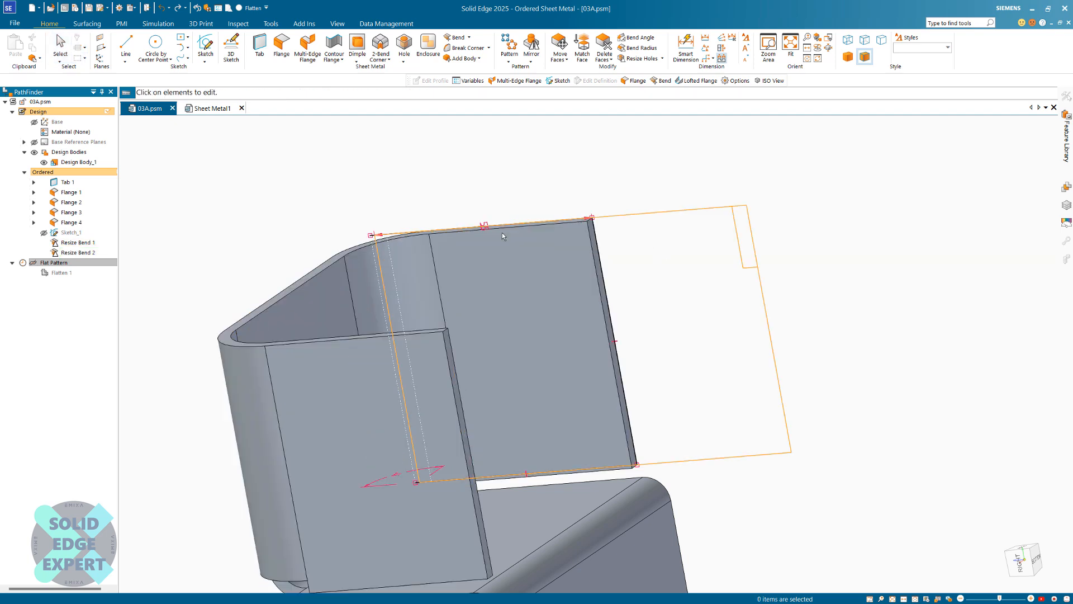
click(485, 225)
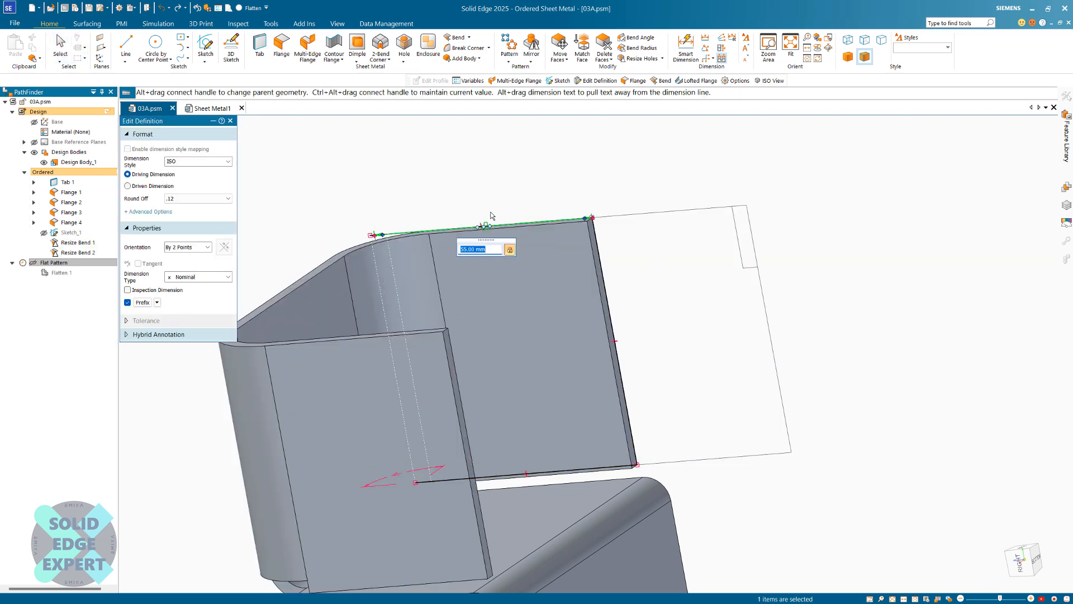
key(Return)
click(706, 280)
scroll(565, 172, down, 3)
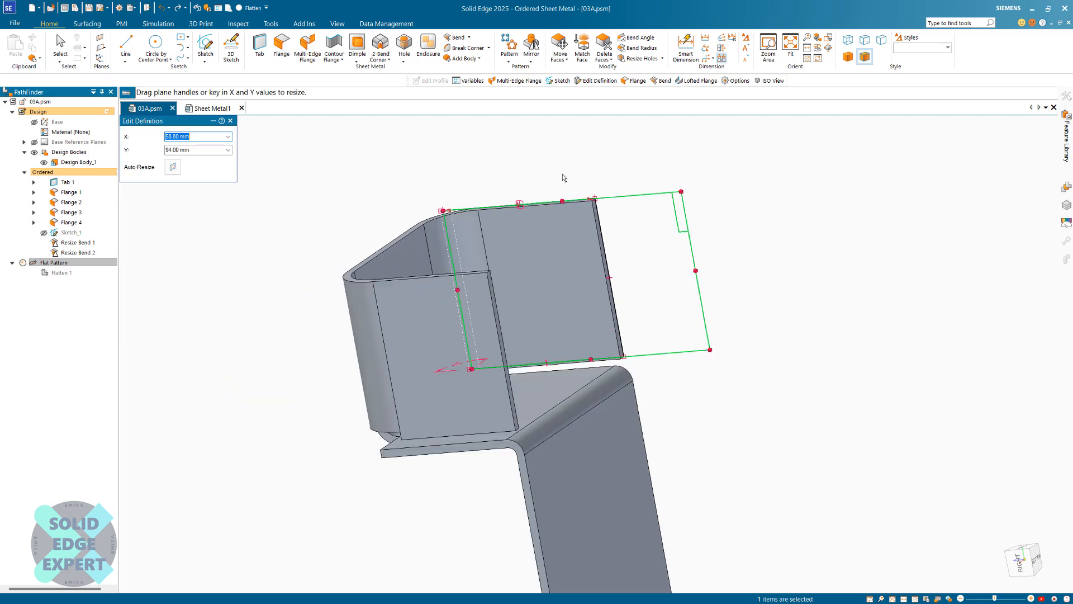
click(565, 175)
middle_drag(582, 187, 551, 204)
scroll(550, 204, down, 3)
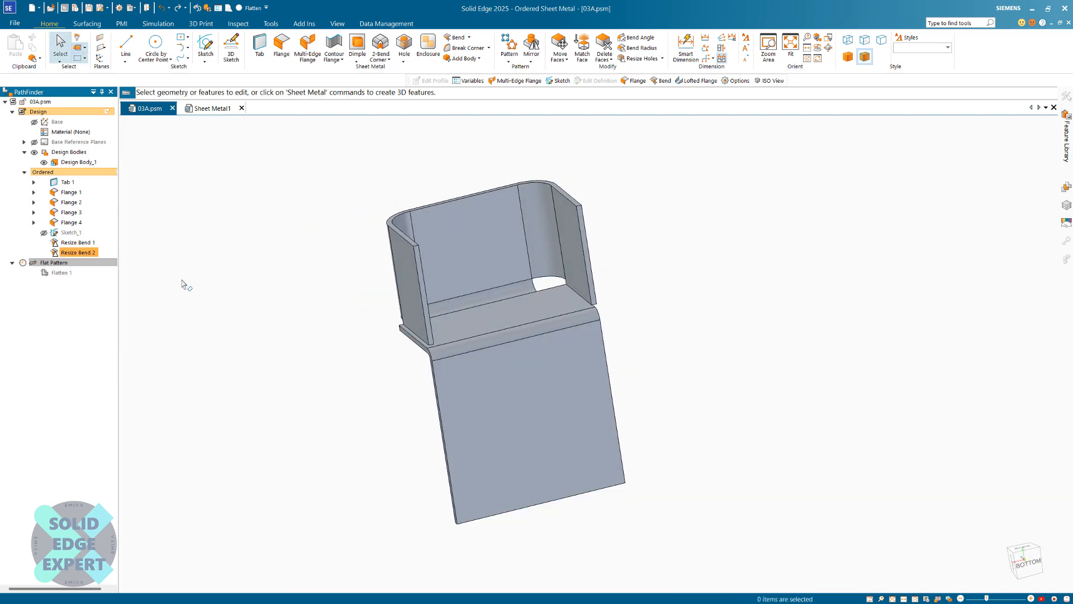
- Activate the flat pattern of 03A.psm, return to Sheet Metal1 and update its out-of-date part copy with the prompt kept for next time
double_click(80, 262)
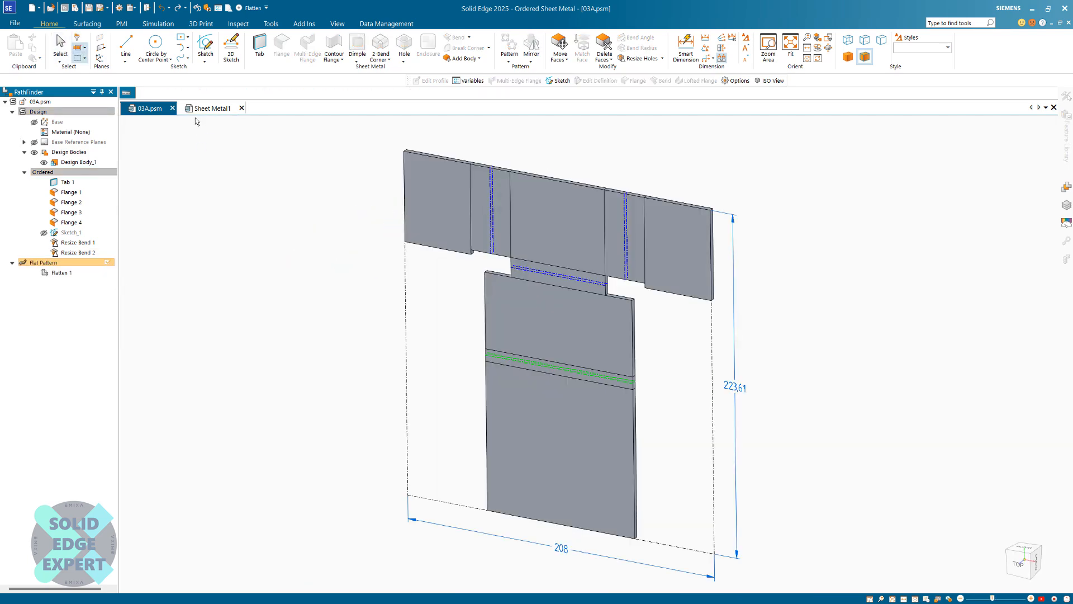
click(208, 108)
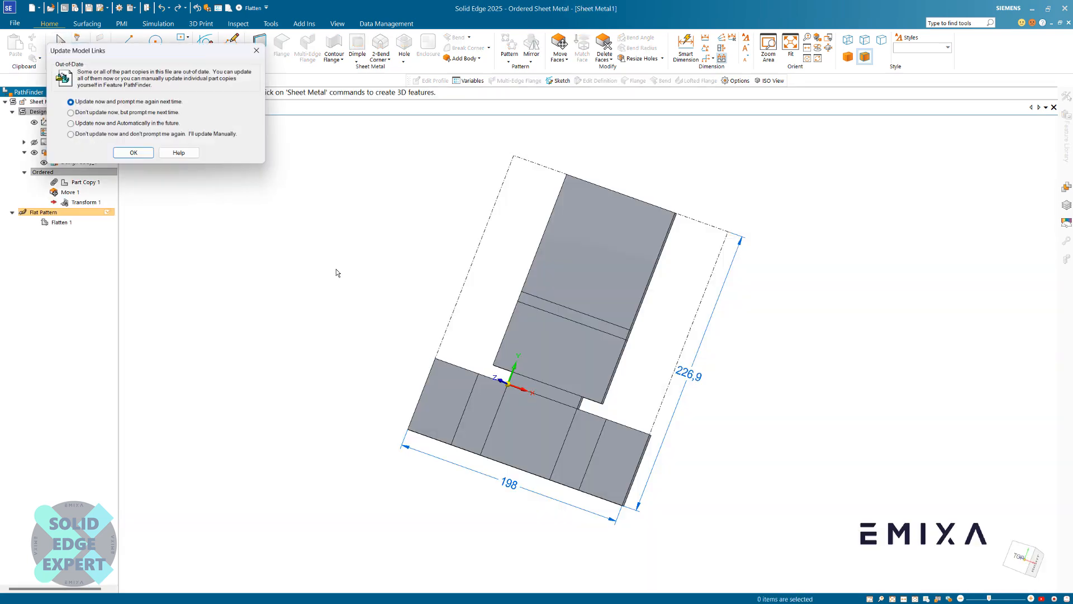
click(133, 155)
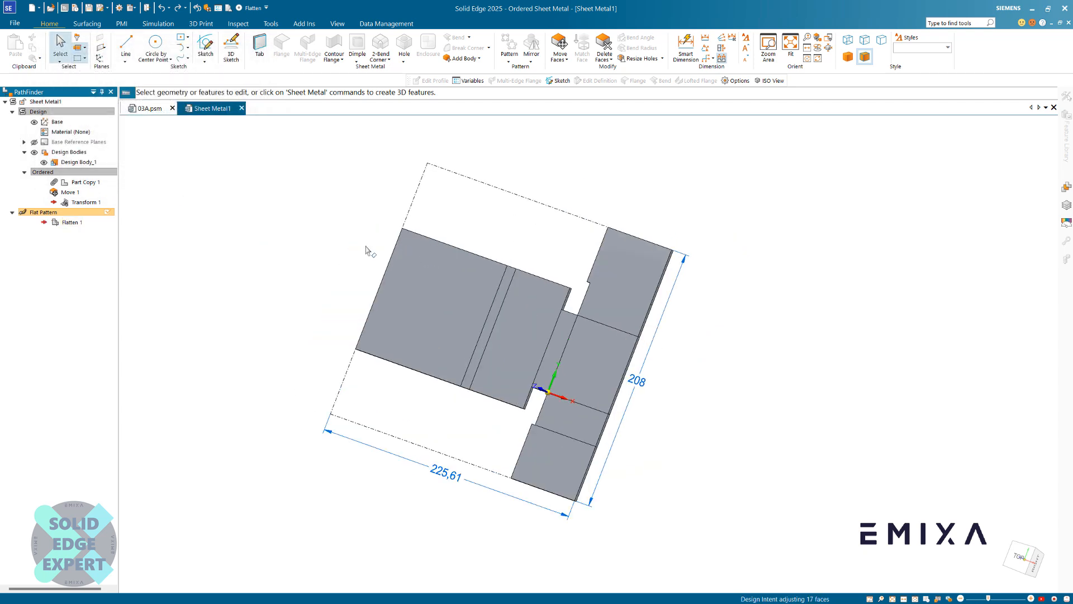
- Examine the updated flat pattern's shape and cut sizes in Sheet Metal1 and check the warning on Flatten 1
click(337, 257)
middle_drag(337, 256, 319, 259)
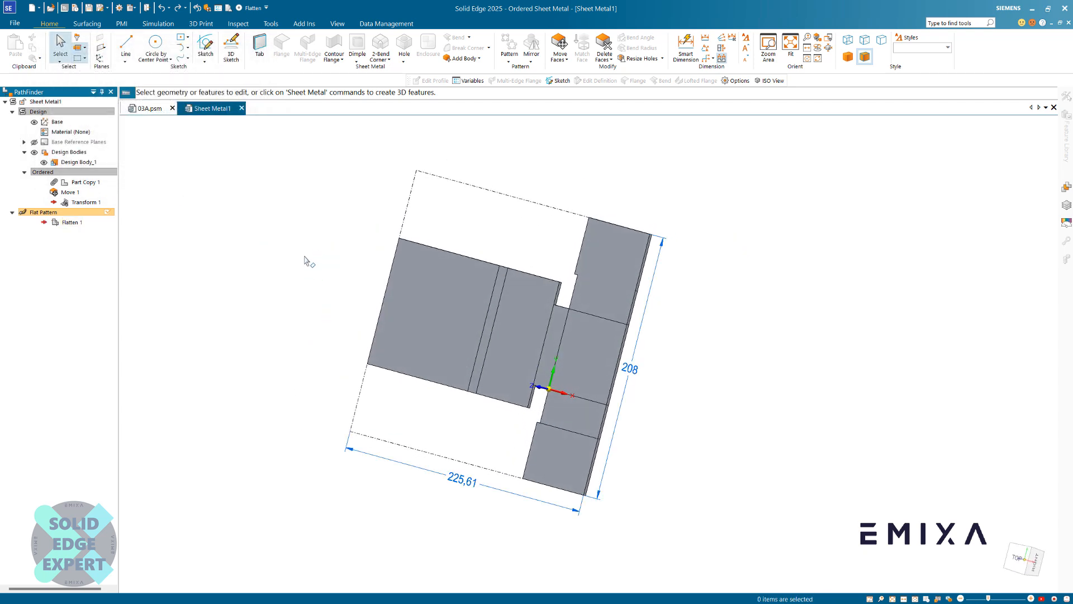
scroll(307, 259, up, 2)
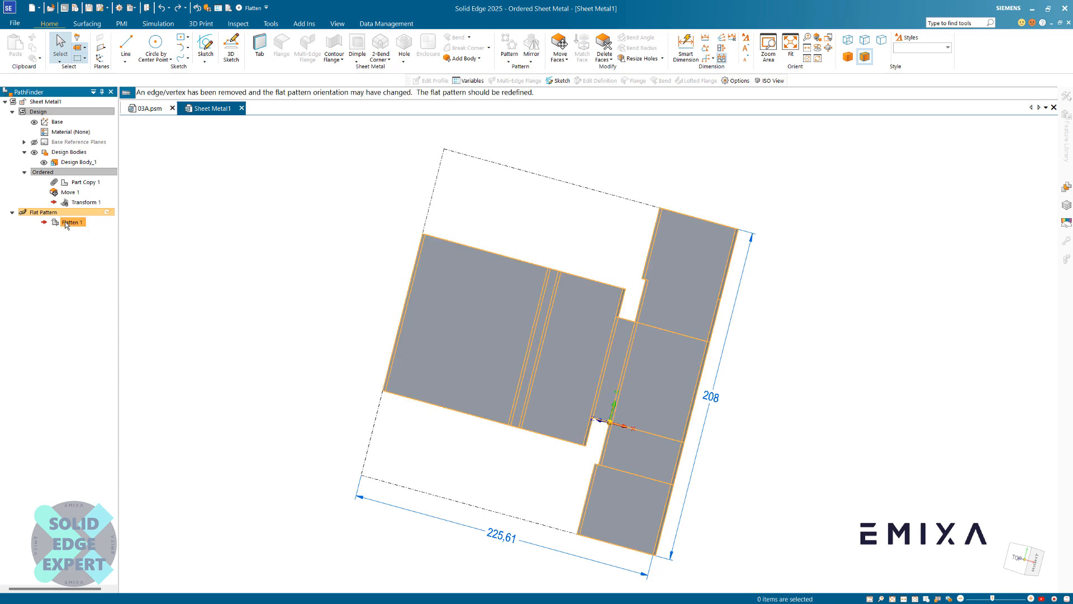
mouse_move(66, 224)
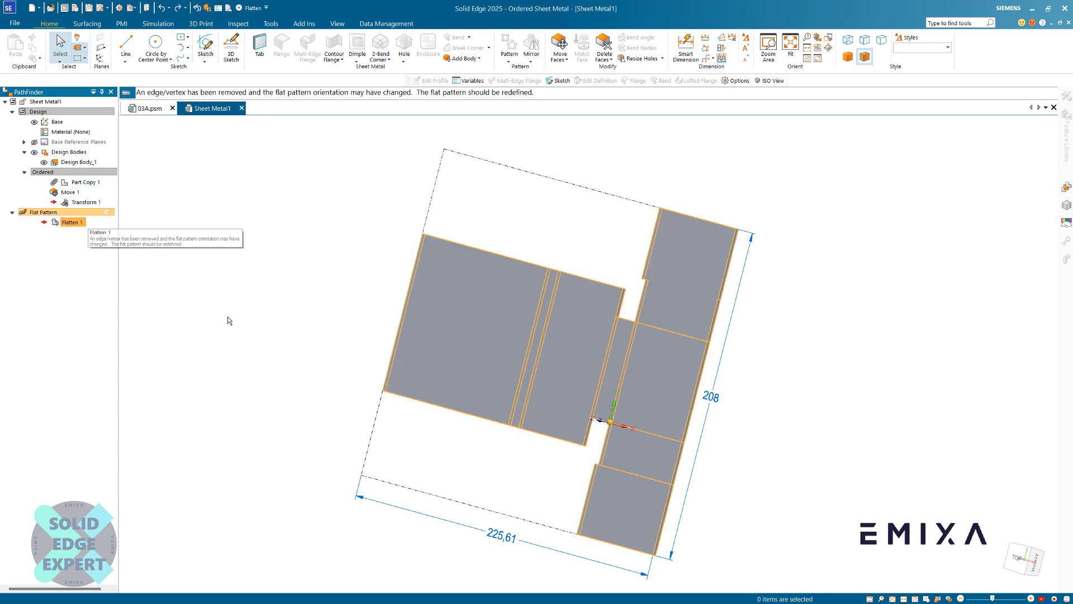
middle_drag(281, 296, 284, 300)
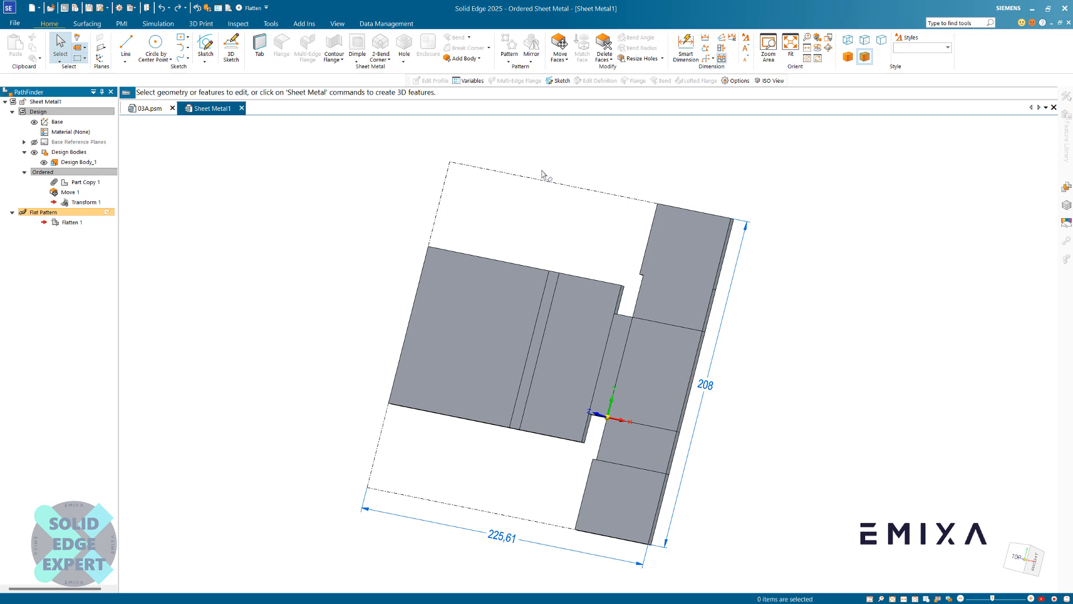
scroll(533, 167, down, 1)
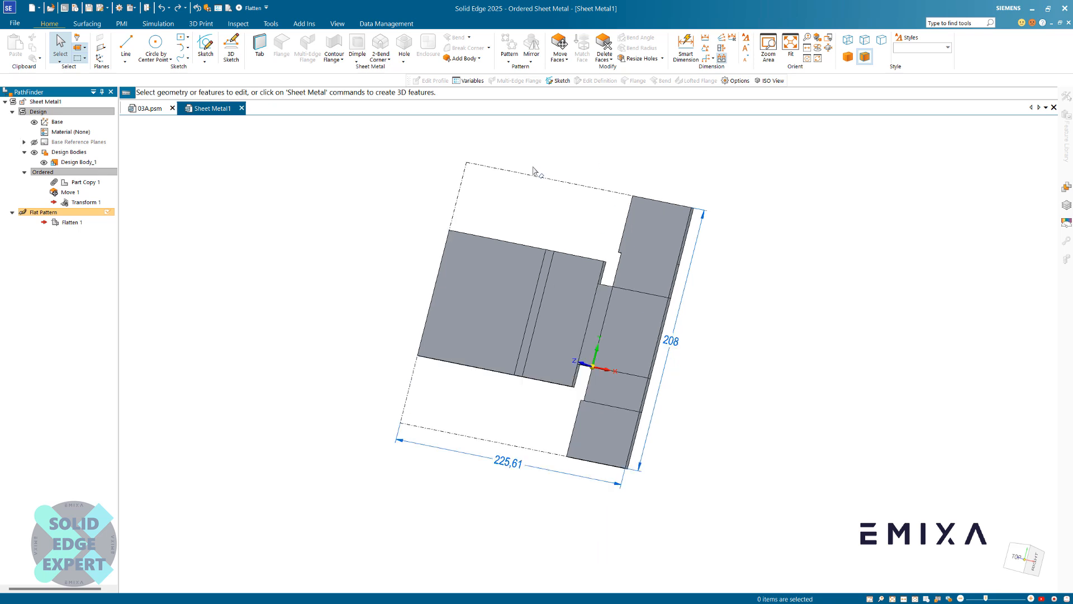
scroll(558, 180, up, 1)
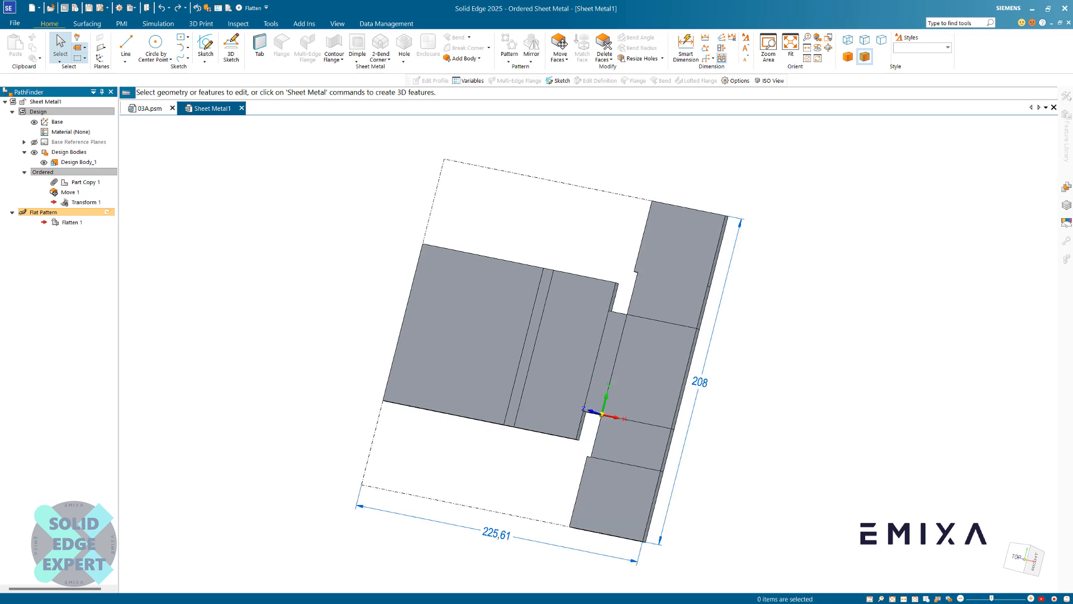